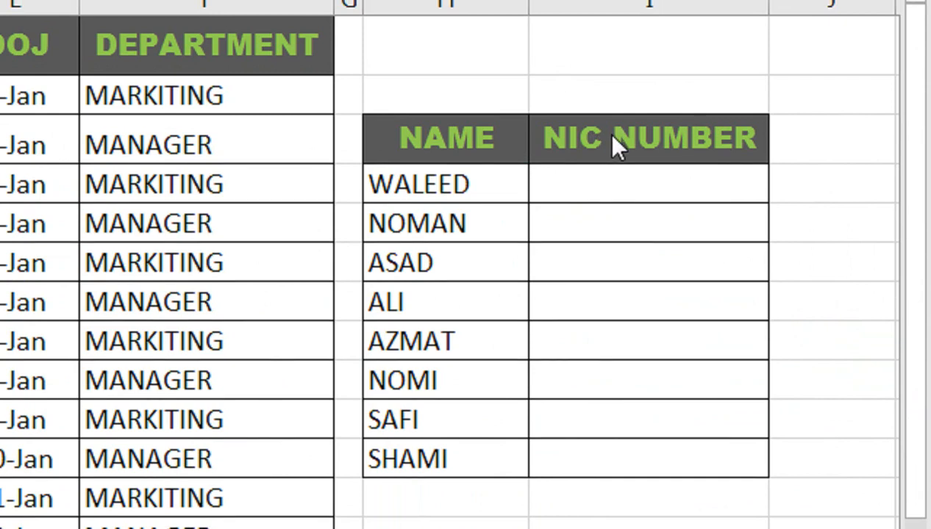
# Start an INDEX formula in cell I4, under the NIC NUMBER header, with B2:B16 as the array.
pyautogui.click(572, 191)
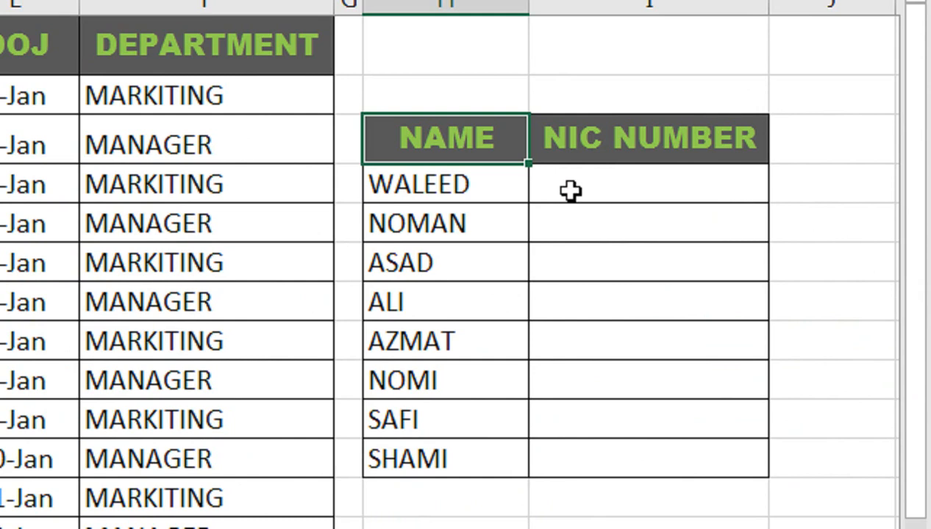
pyautogui.click(572, 192)
pyautogui.write('=')
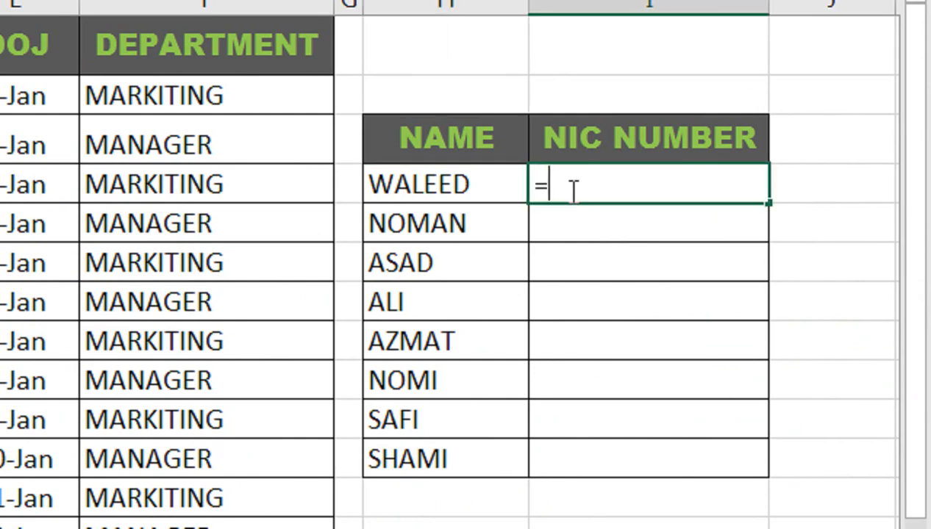
pyautogui.write('IND')
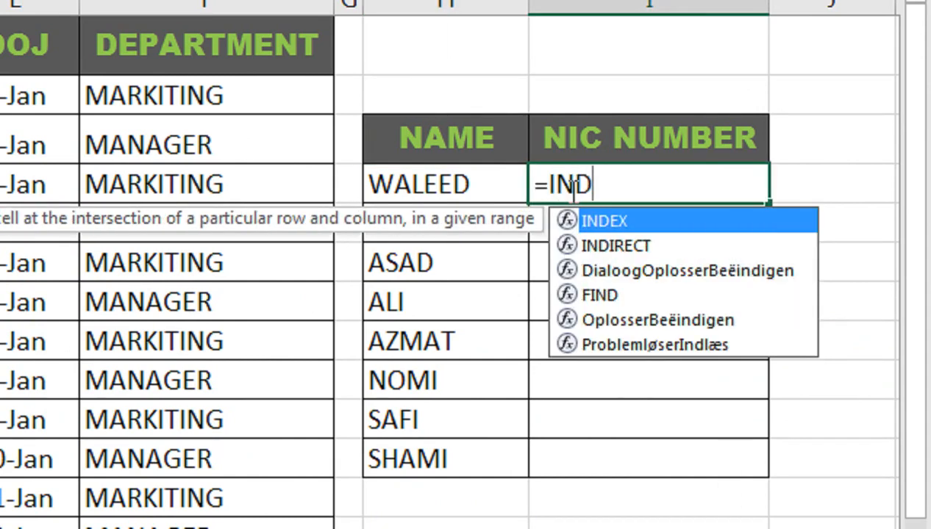
pyautogui.press('Tab')
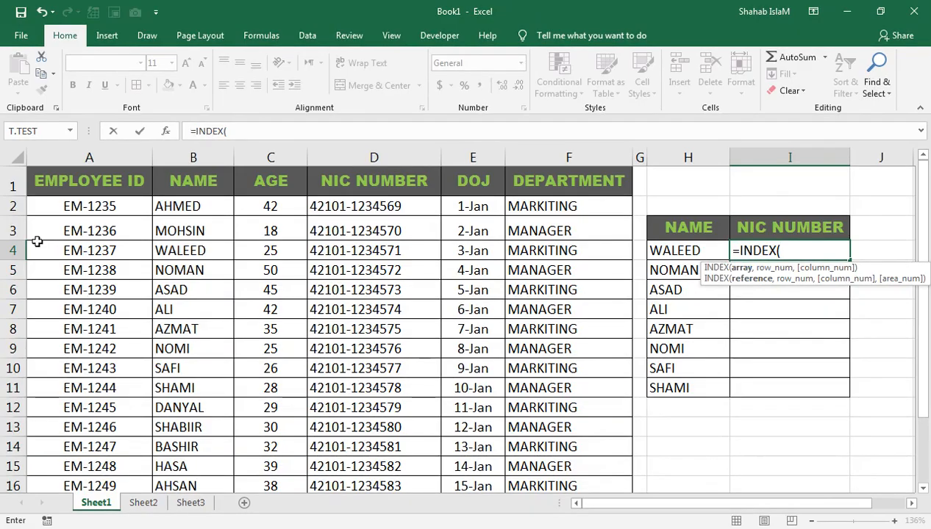
pyautogui.moveTo(175, 197); pyautogui.dragTo(168, 457)
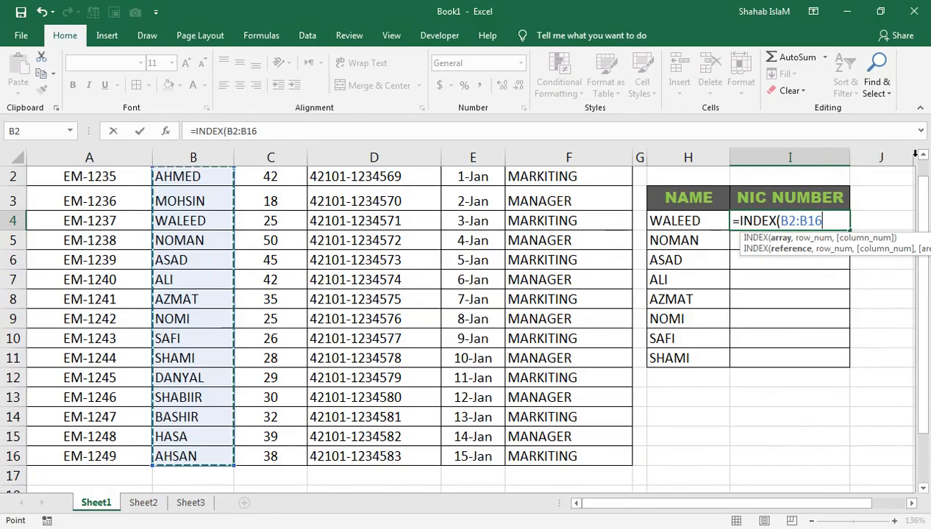
pyautogui.scroll(1, 846, 279)
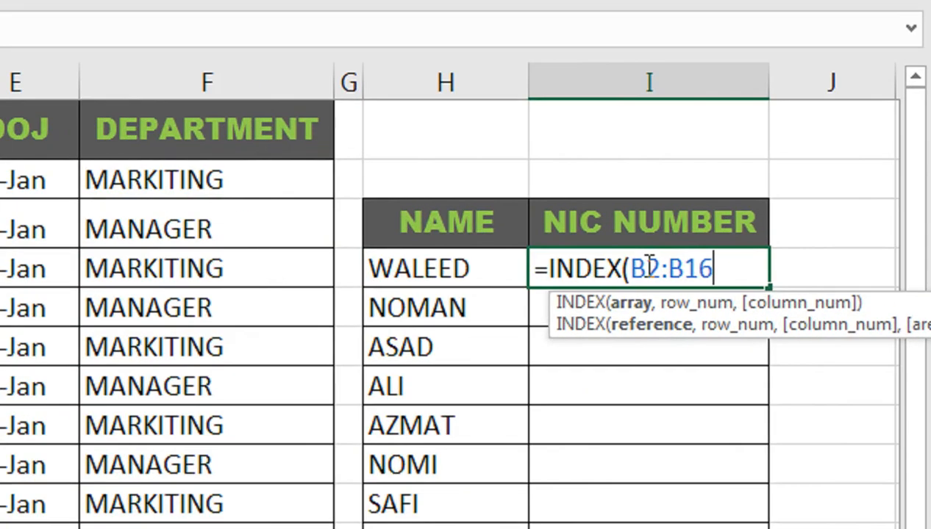
# Nest a MATCH function as the INDEX row number, using the names in H4:H11 as its lookup value.
pyautogui.write(',MATCH(')
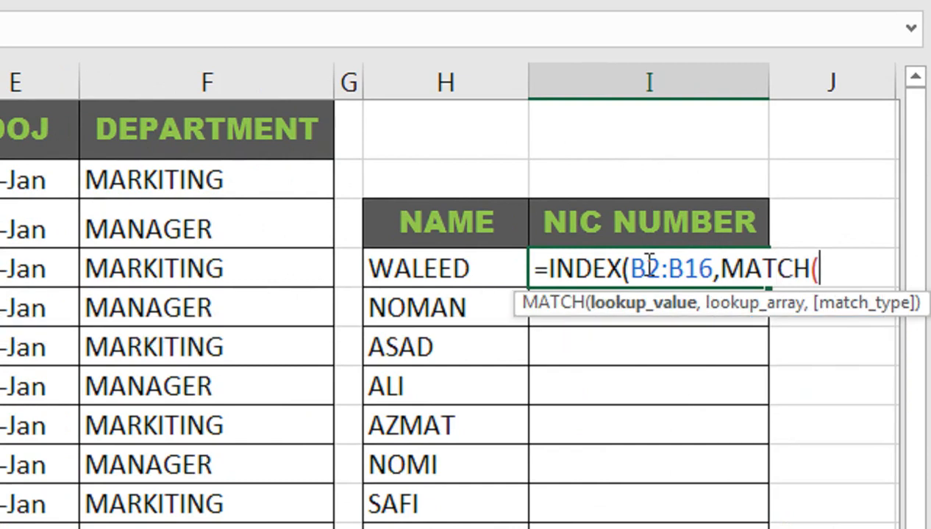
pyautogui.moveTo(470, 270); pyautogui.dragTo(430, 528)
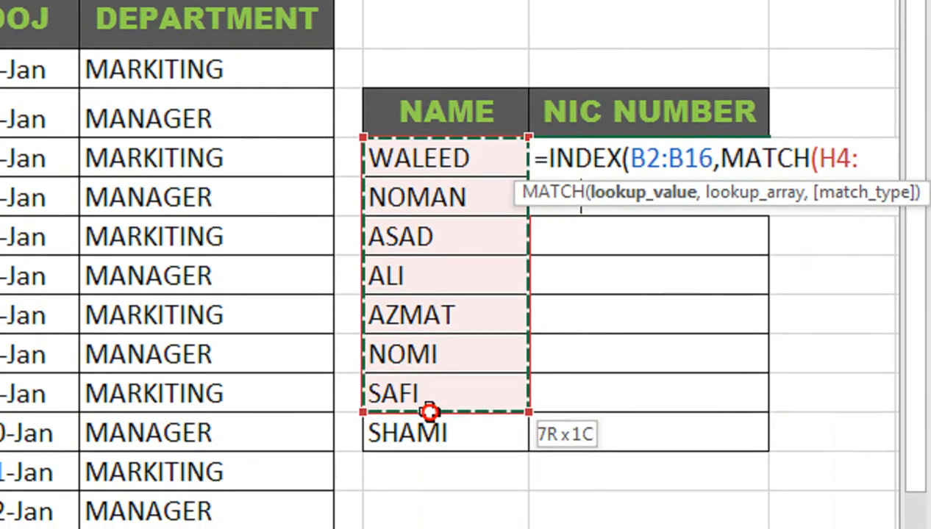
pyautogui.moveTo(430, 398); pyautogui.dragTo(430, 399)
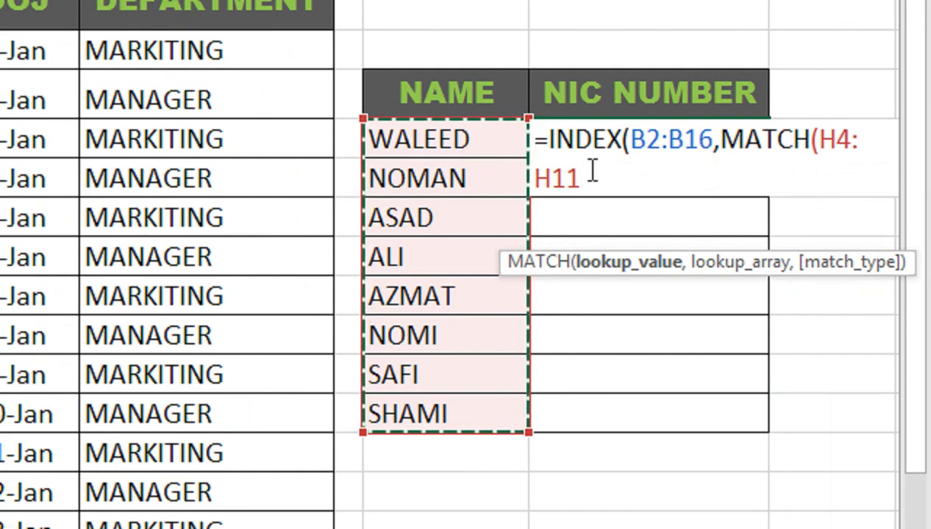
pyautogui.write(',')
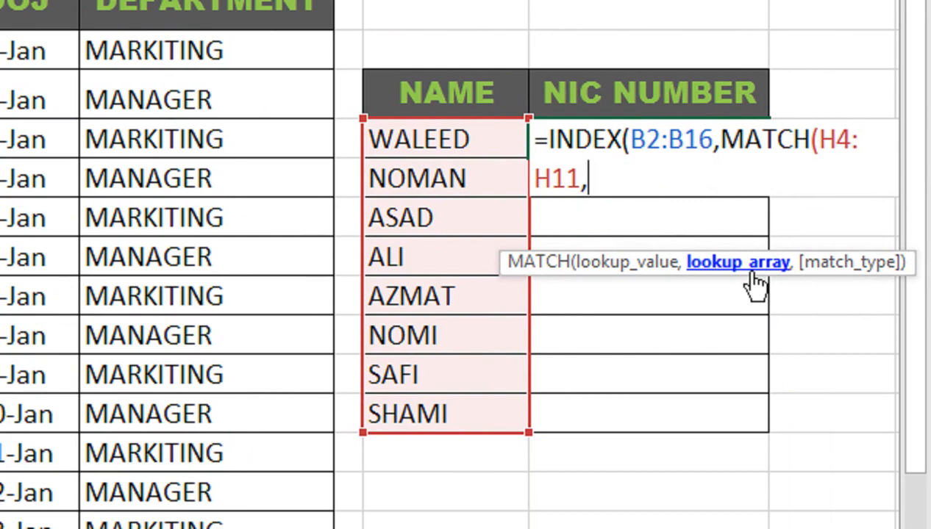
pyautogui.press('Return')
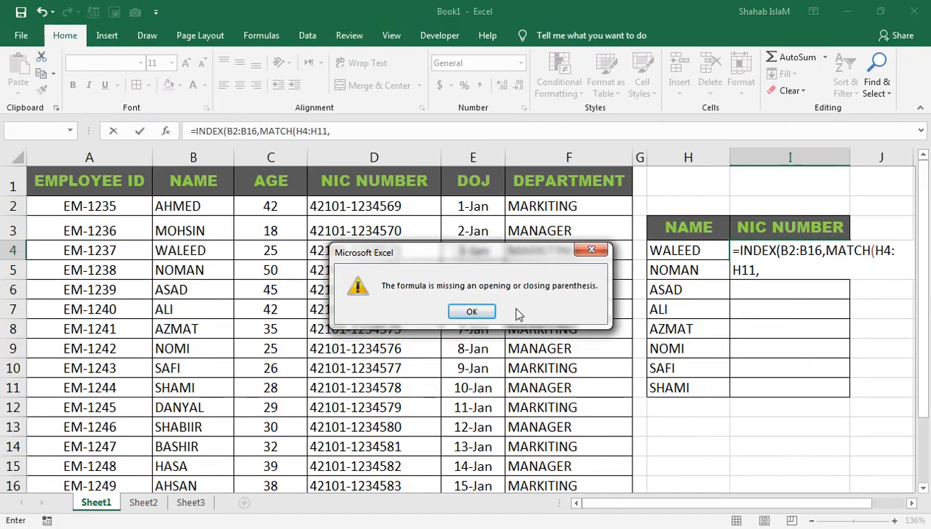
pyautogui.click(484, 311)
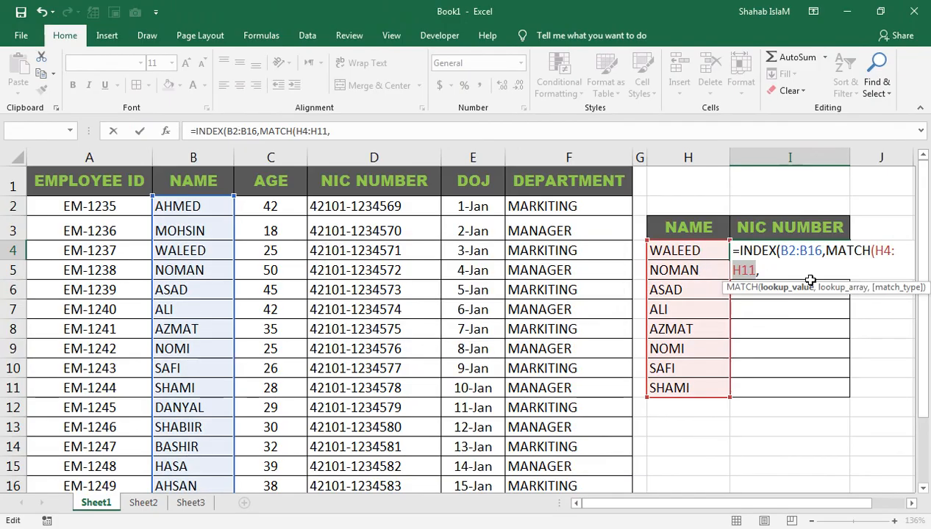
pyautogui.click(787, 276)
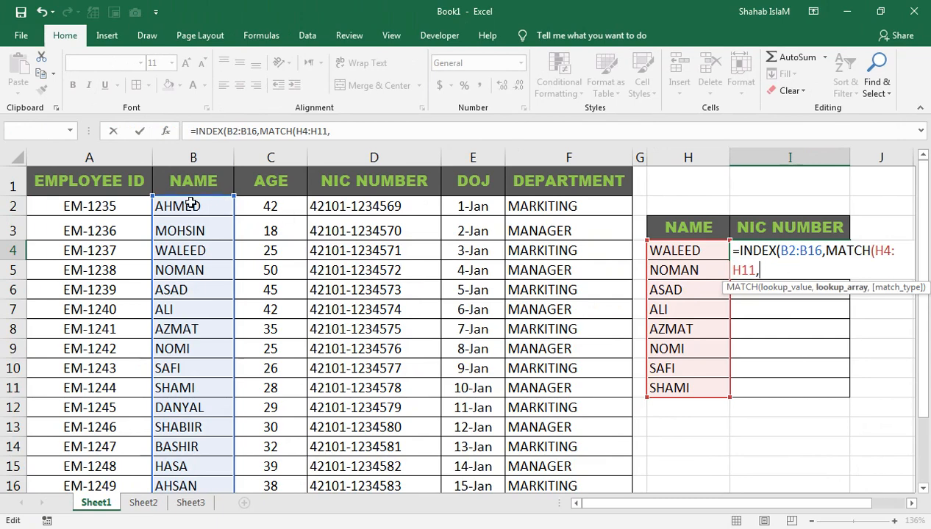
# Complete the MATCH function with B2:B16 as the lookup array and 0 (Exact match) as the match type.
pyautogui.moveTo(190, 207); pyautogui.dragTo(201, 416)
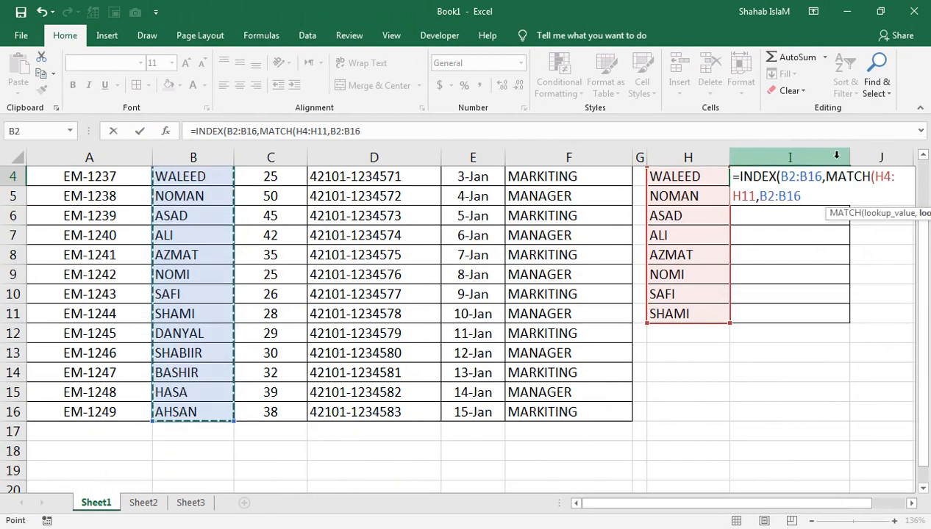
pyautogui.click(922, 159)
pyautogui.click(922, 159)
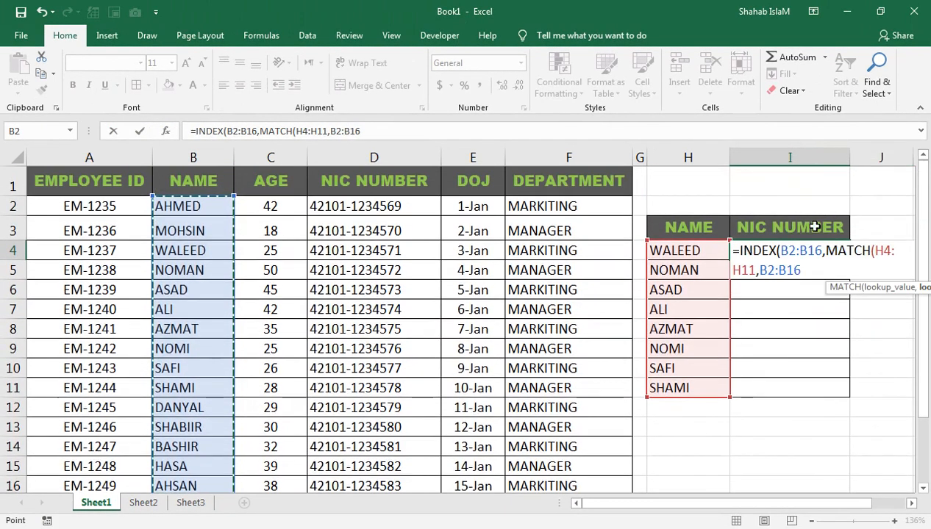
pyautogui.write(',')
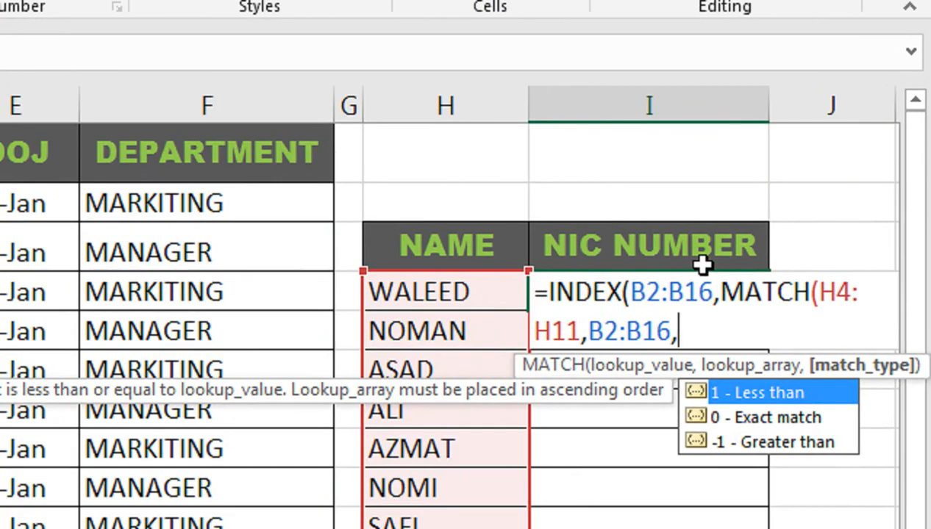
pyautogui.press('Down')
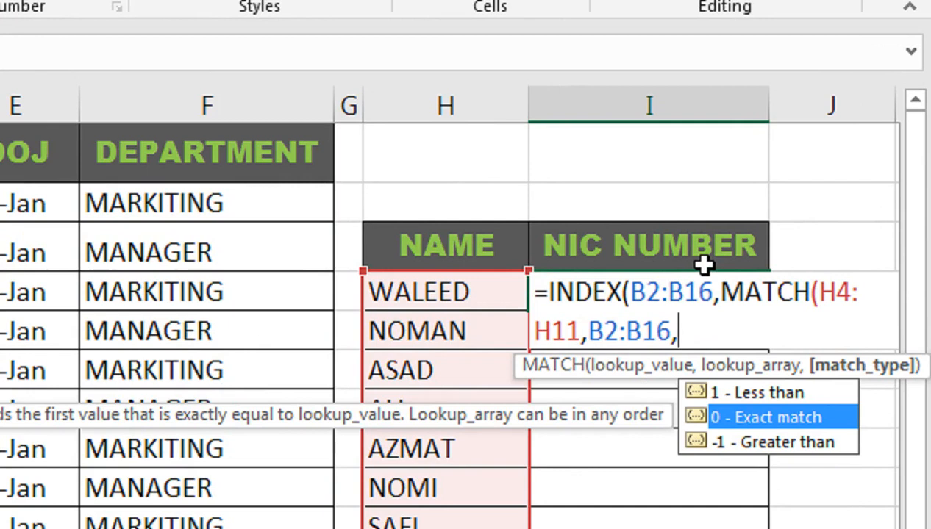
pyautogui.press('Tab')
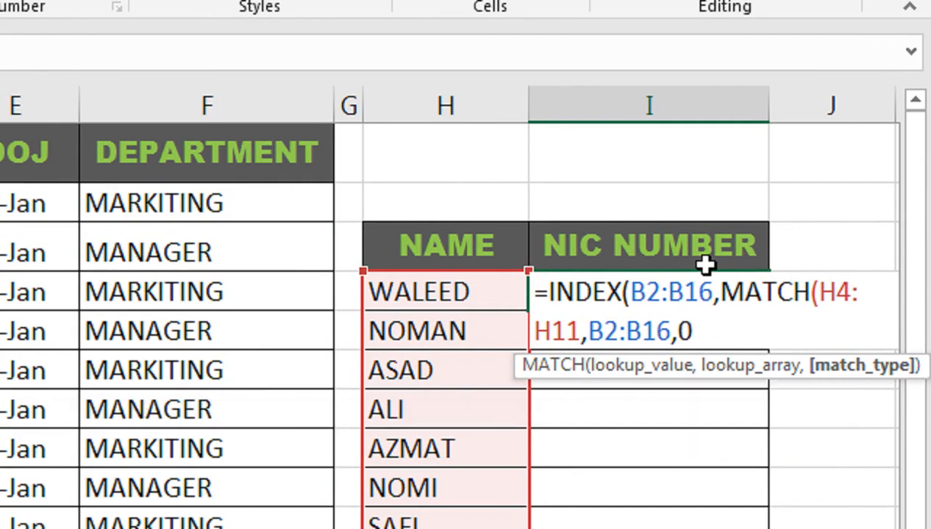
pyautogui.write('),')
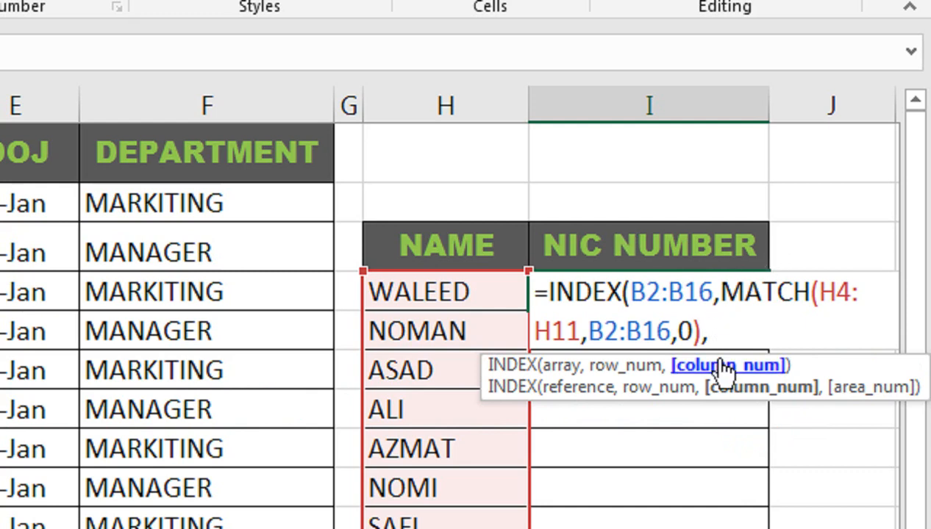
# Reference I2 as the column number, extend the INDEX array to B2:F16, and enter the formula.
pyautogui.click(662, 210)
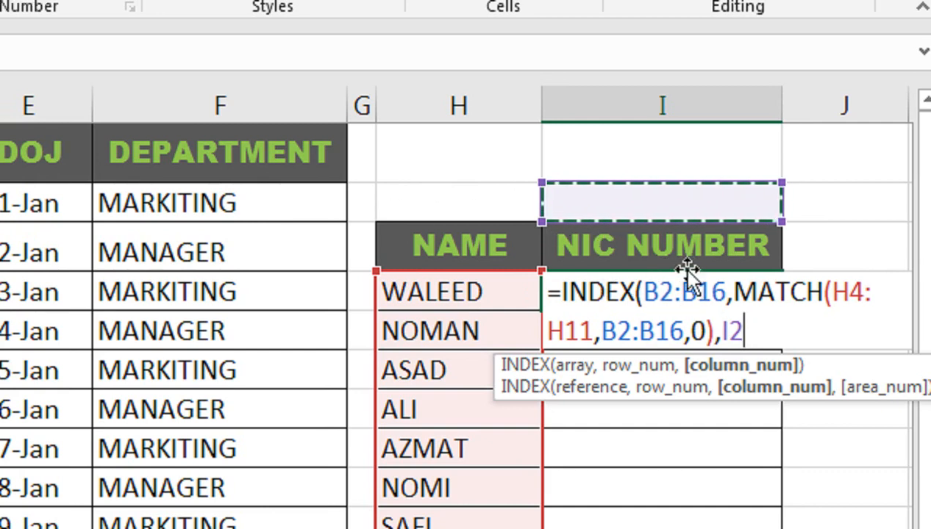
pyautogui.moveTo(717, 292); pyautogui.dragTo(633, 296)
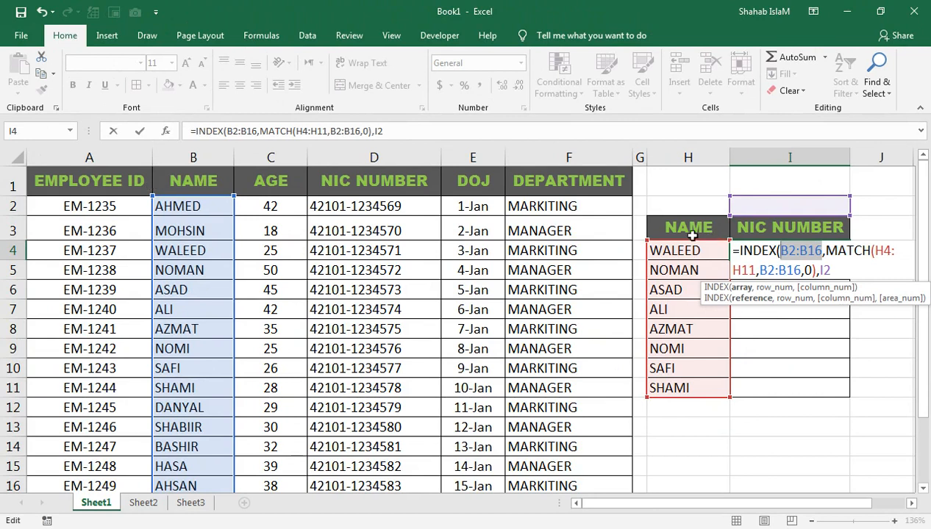
pyautogui.moveTo(213, 208); pyautogui.dragTo(526, 484)
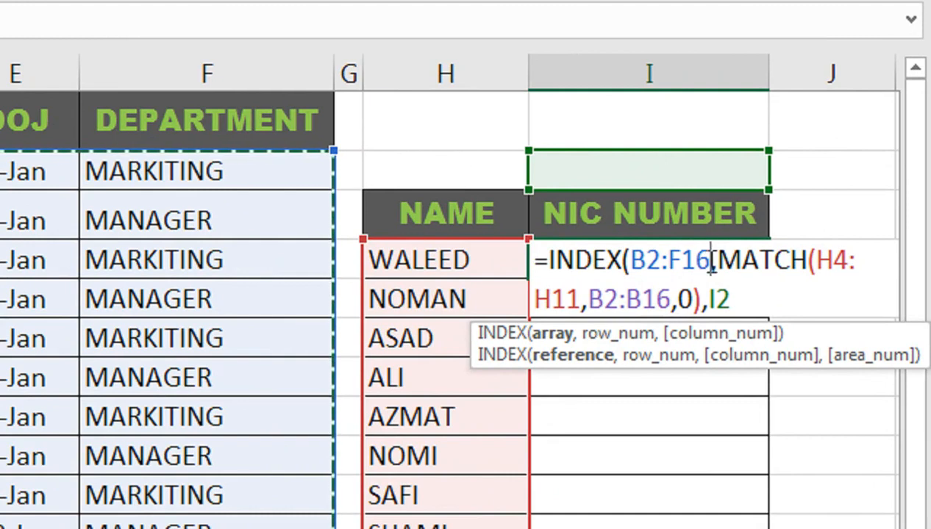
pyautogui.click(715, 302)
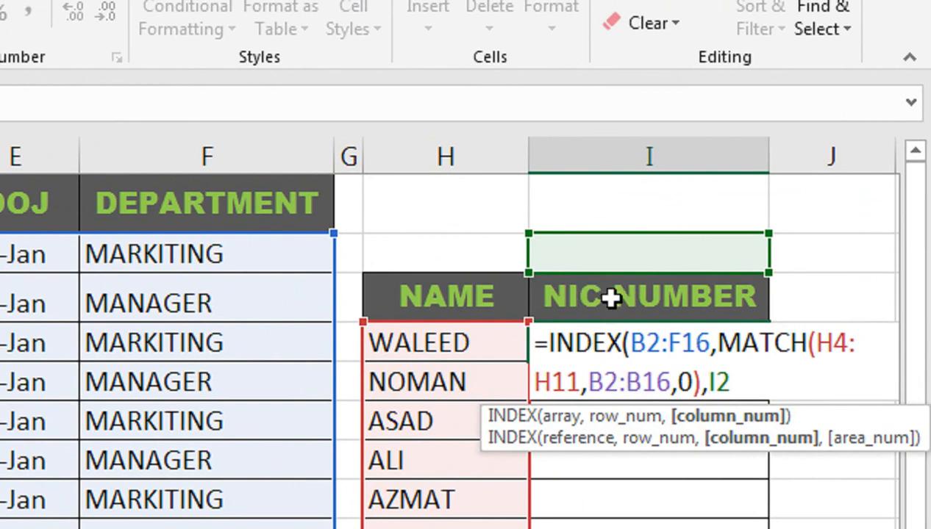
pyautogui.click(740, 371)
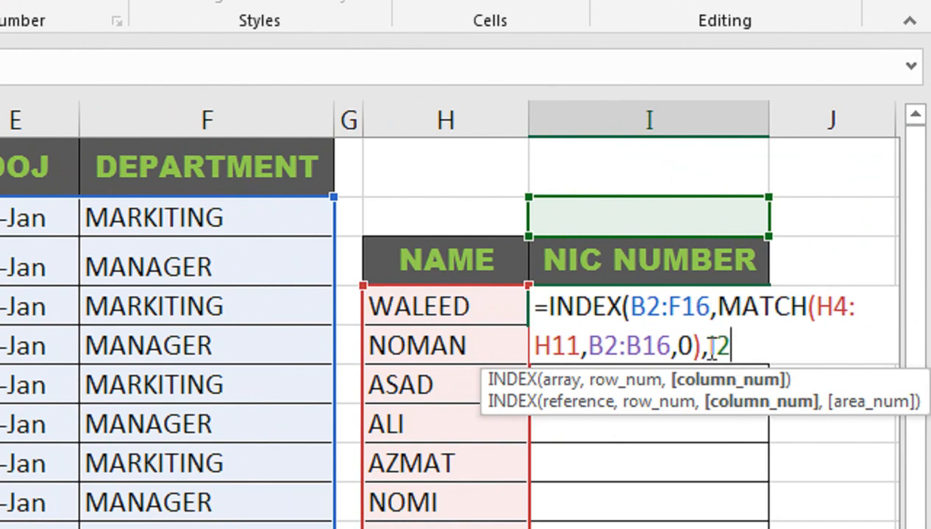
pyautogui.press('Return')
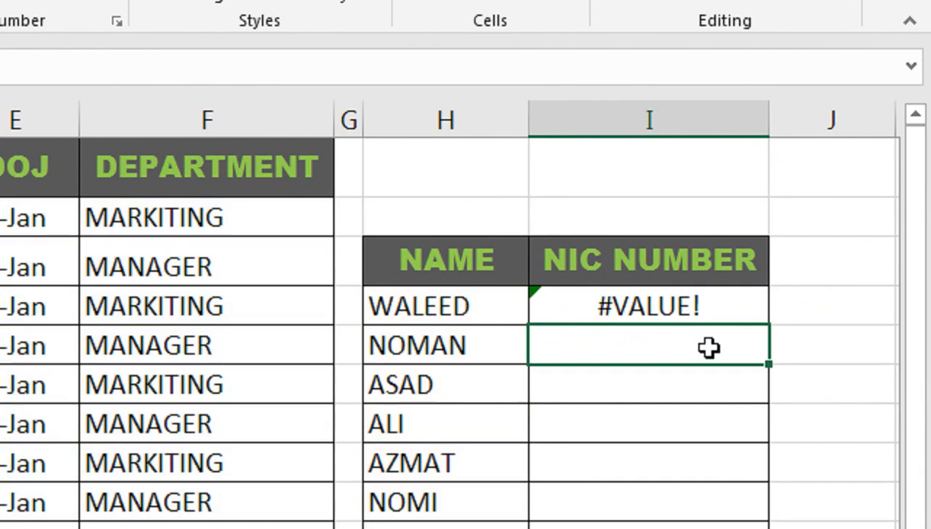
# Enter 3 as the column number in cell I2, above the NIC NUMBER header.
pyautogui.click(669, 293)
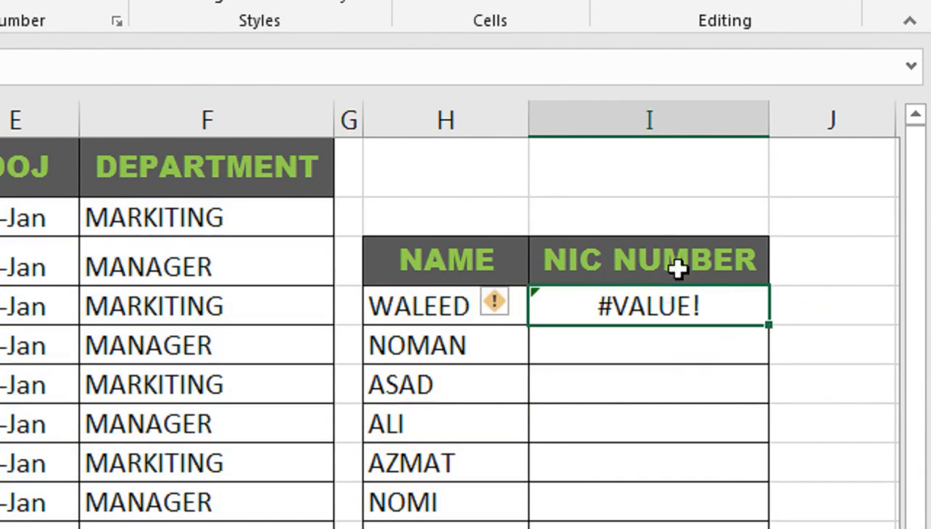
pyautogui.click(651, 225)
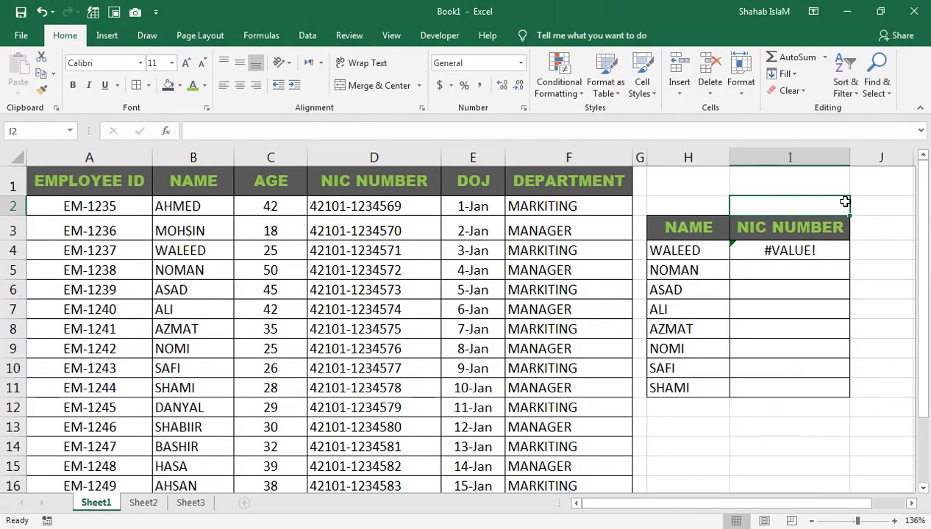
pyautogui.write('3')
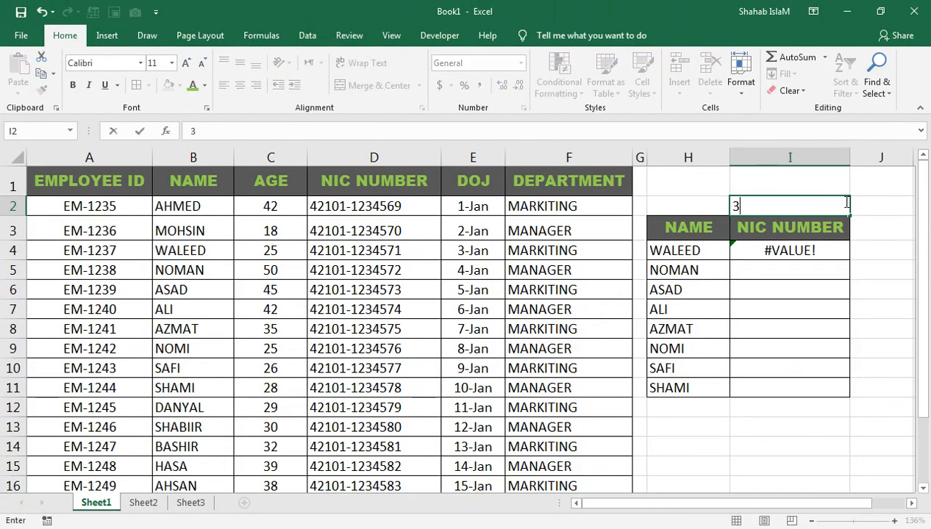
pyautogui.press('Return')
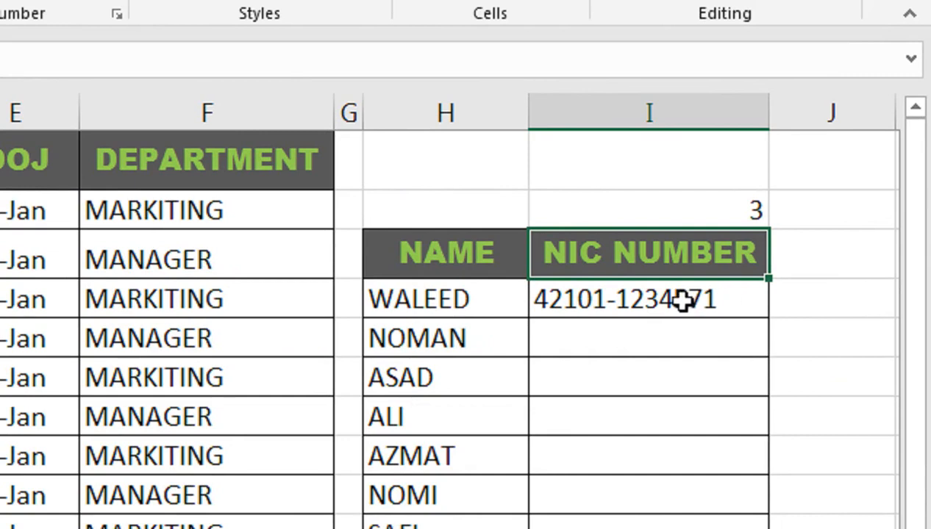
# Change the column number in cell I2 to 4.
pyautogui.click(636, 208)
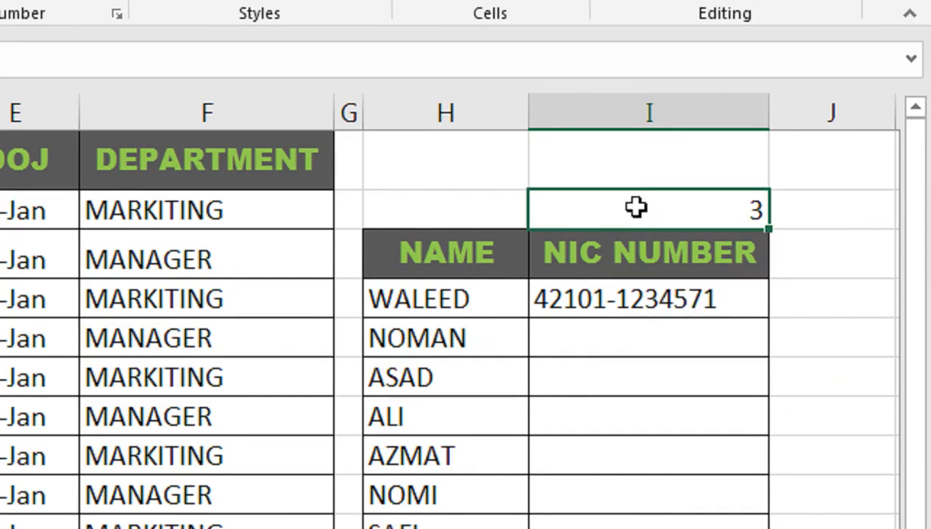
pyautogui.write('4')
pyautogui.press('Return')
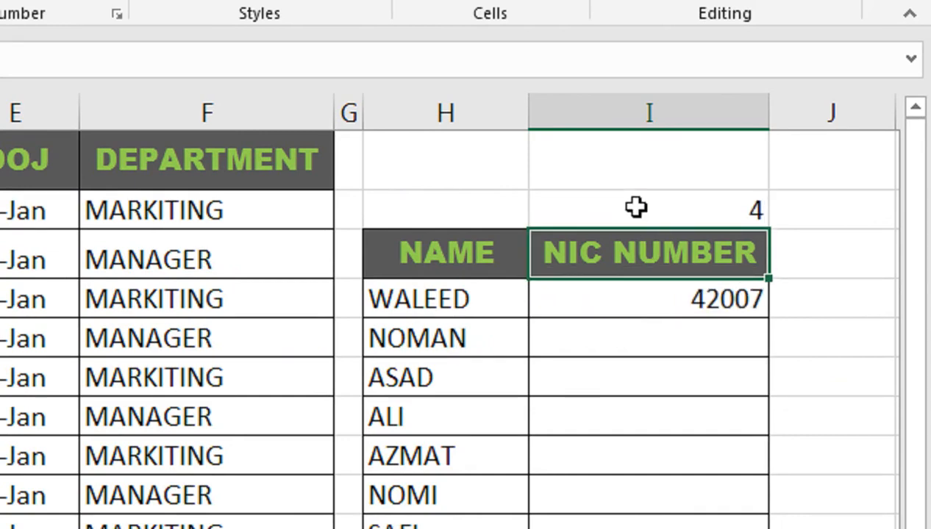
# Format the result cells I4:I11 as dates in the day-month-year style of 3-Jan-15.
pyautogui.moveTo(631, 301); pyautogui.dragTo(603, 528)
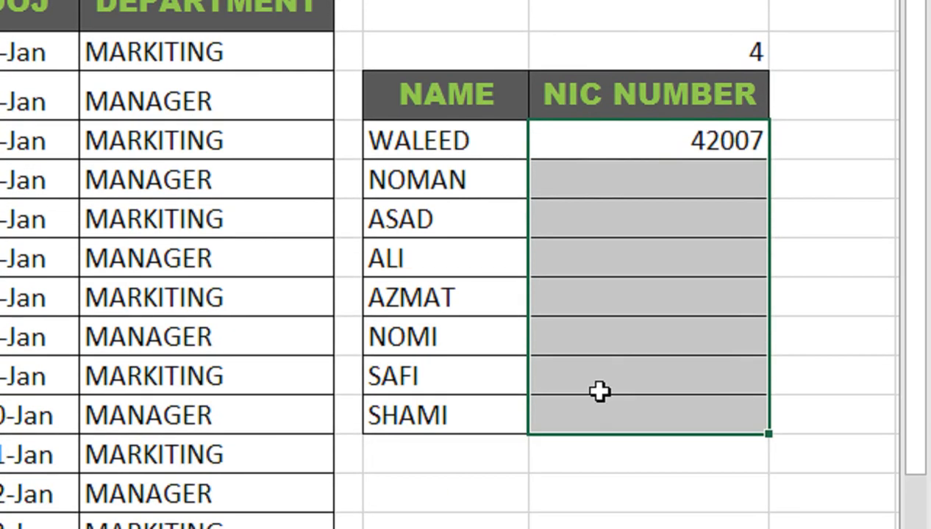
pyautogui.hotkey('ctrl', 'shift', '3')
pyautogui.click(594, 135)
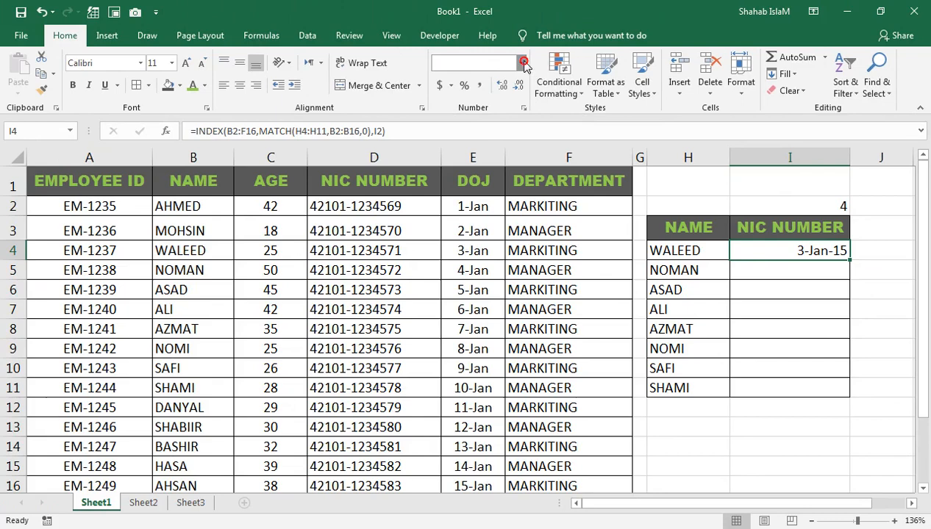
pyautogui.click(519, 63)
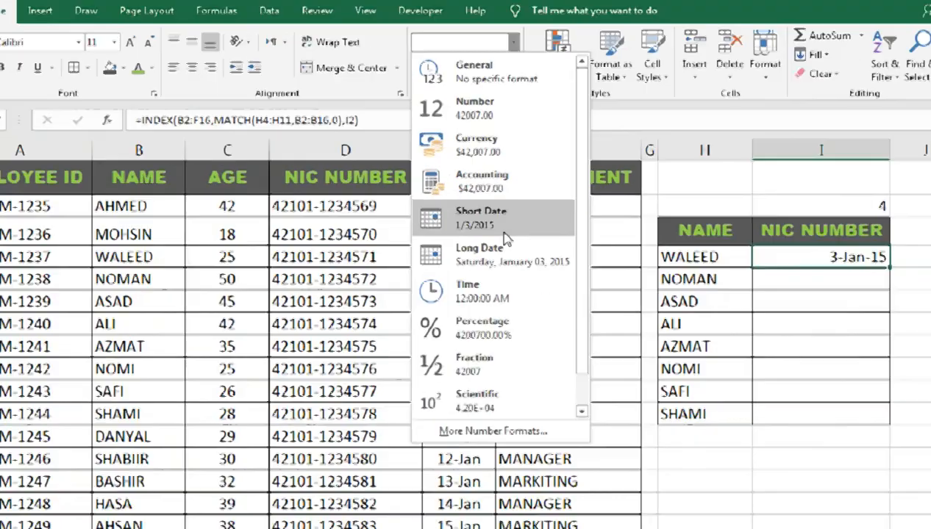
pyautogui.click(634, 91)
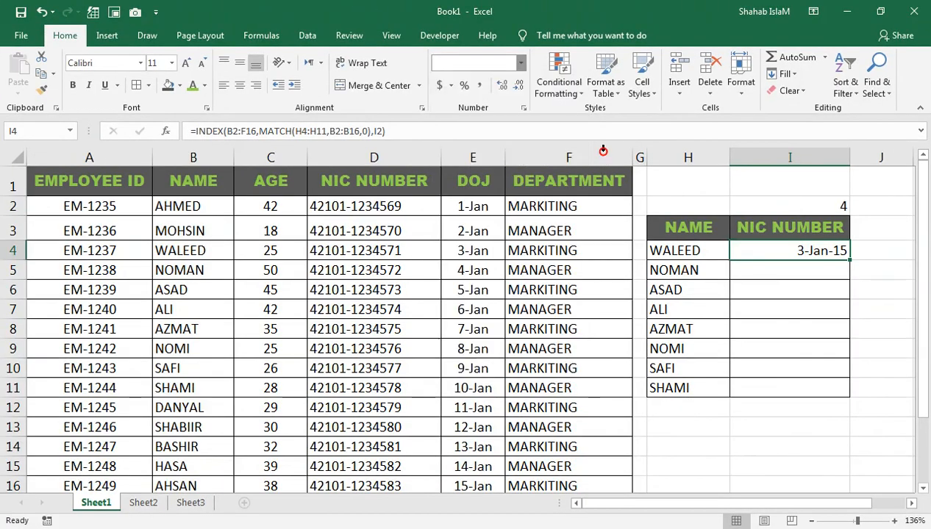
pyautogui.click(813, 208)
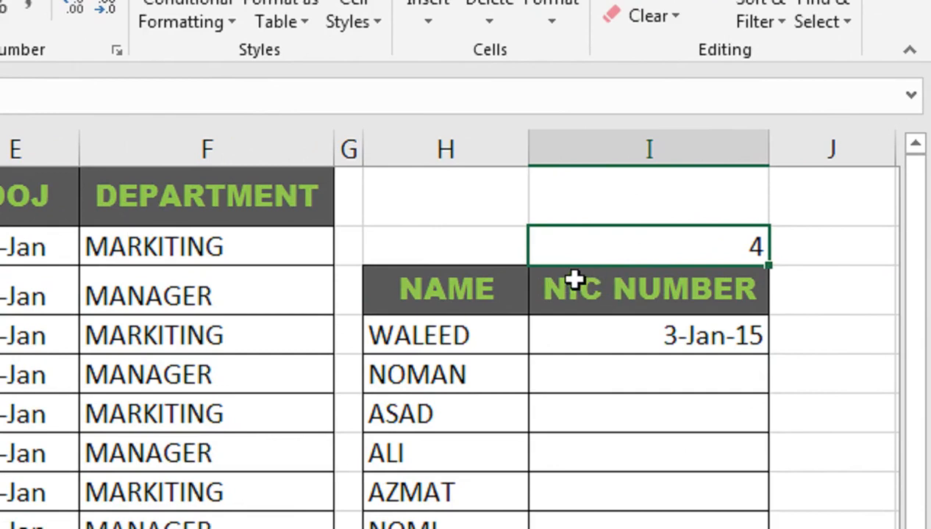
pyautogui.click(626, 331)
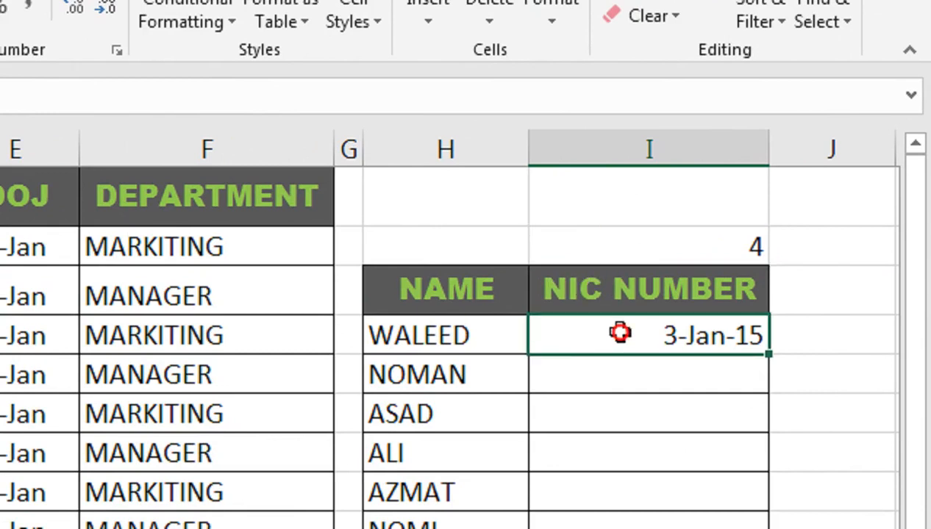
pyautogui.doubleClick(620, 333)
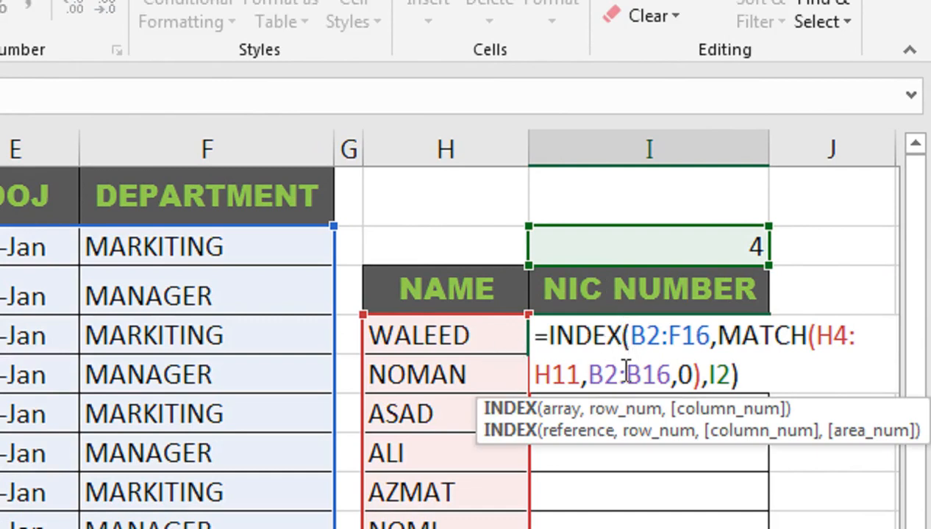
pyautogui.press('Escape')
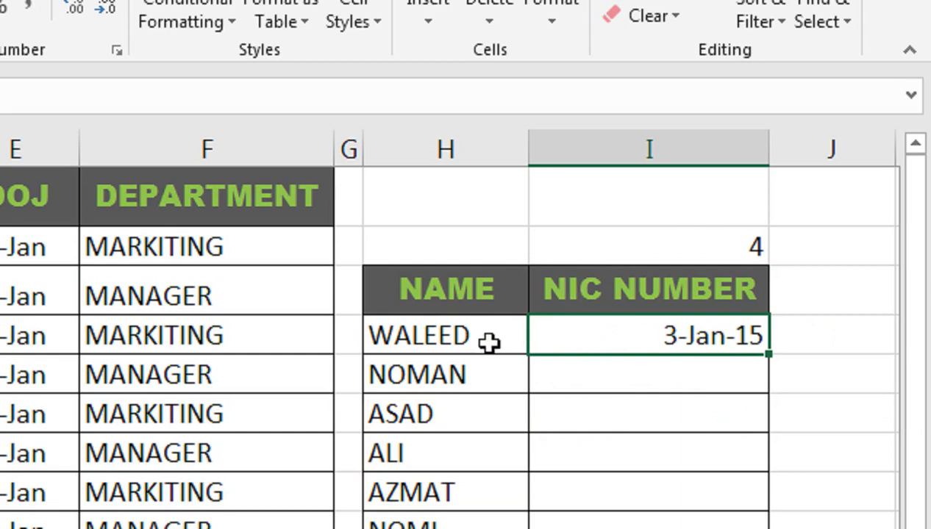
# Replace the I2 column argument in the I4 formula with a nested MATCH that looks up the header in I3.
pyautogui.doubleClick(650, 332)
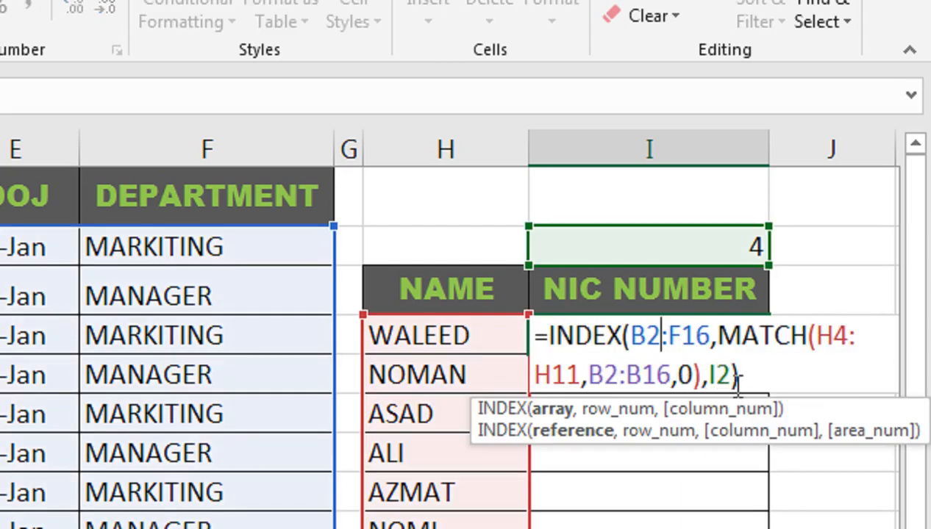
pyautogui.moveTo(739, 381); pyautogui.dragTo(708, 377)
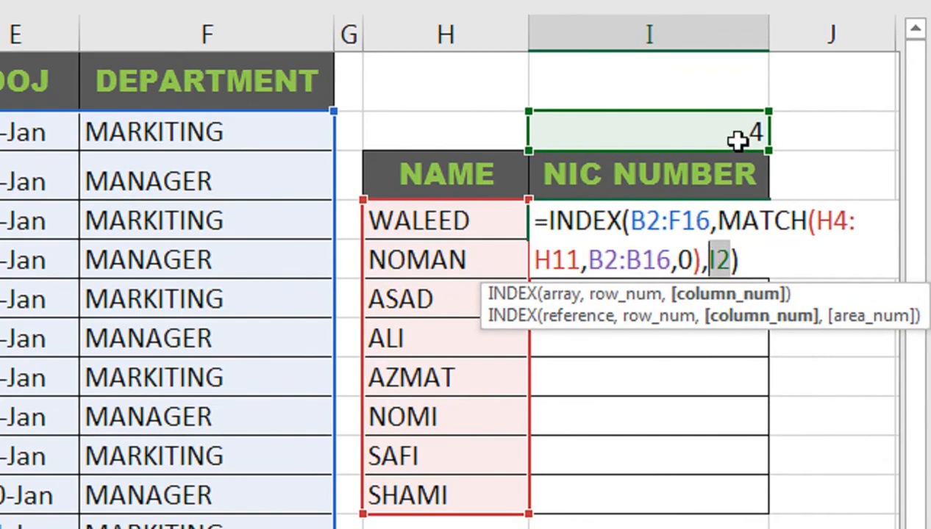
pyautogui.write('MAT')
pyautogui.press('Tab')
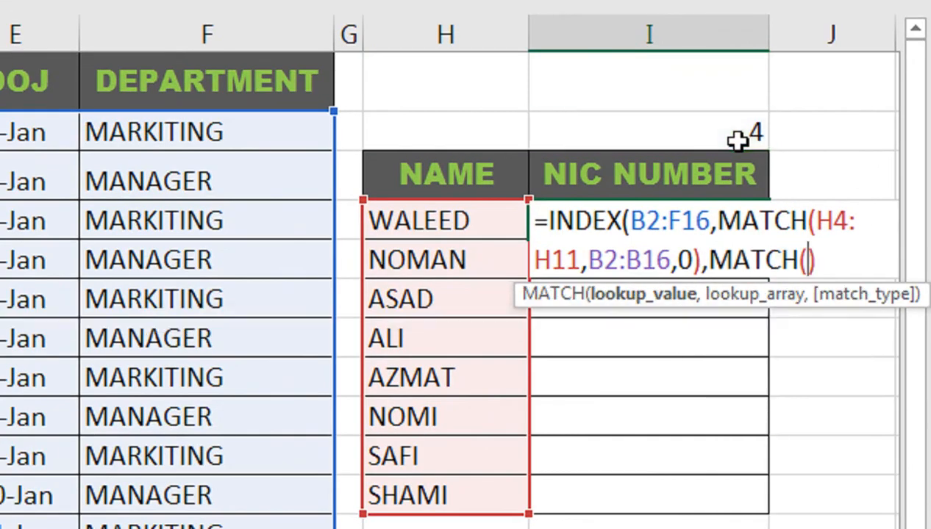
pyautogui.click(733, 132)
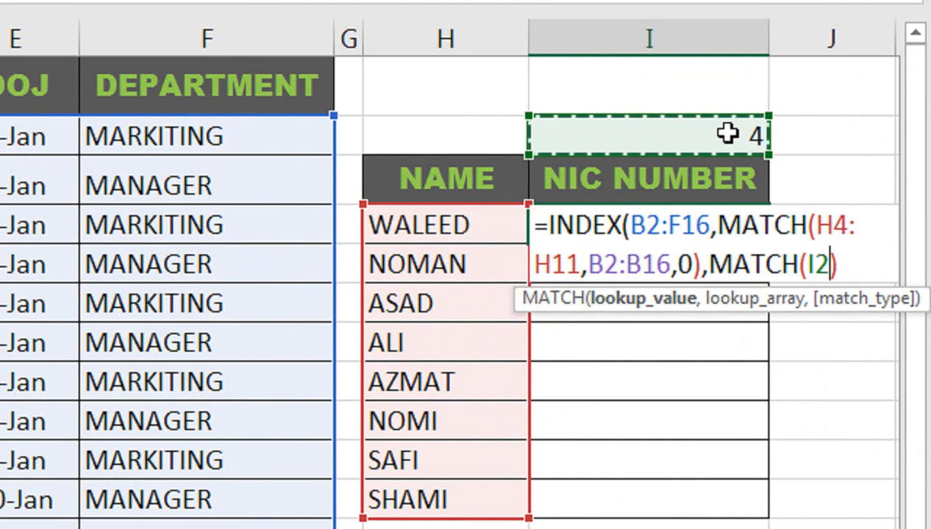
pyautogui.click(706, 170)
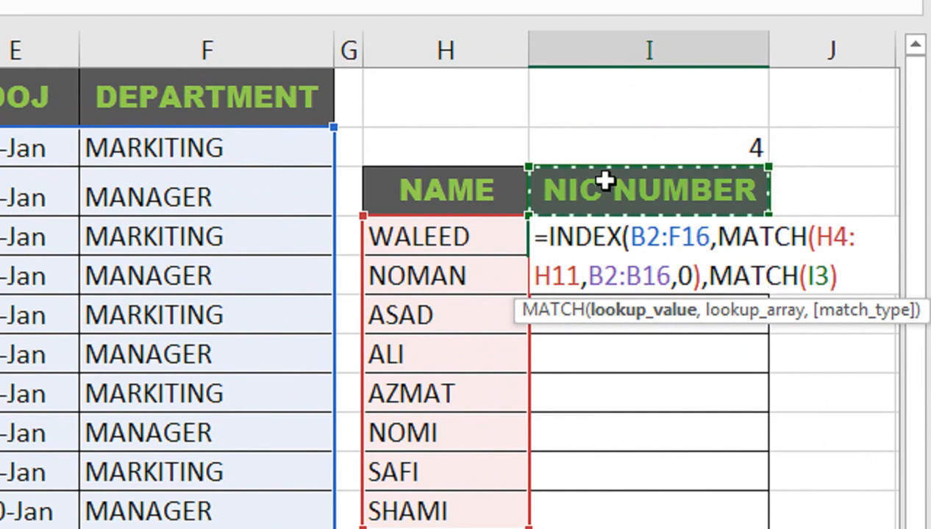
# Set the second MATCH to search A1:F1 with an exact match, close the INDEX function, and enter the formula.
pyautogui.write(',')
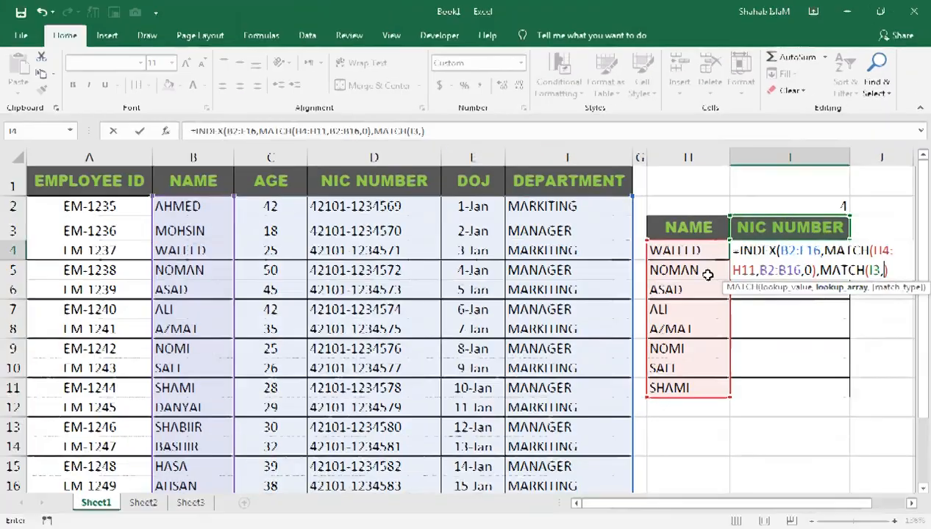
pyautogui.moveTo(581, 181); pyautogui.dragTo(114, 181)
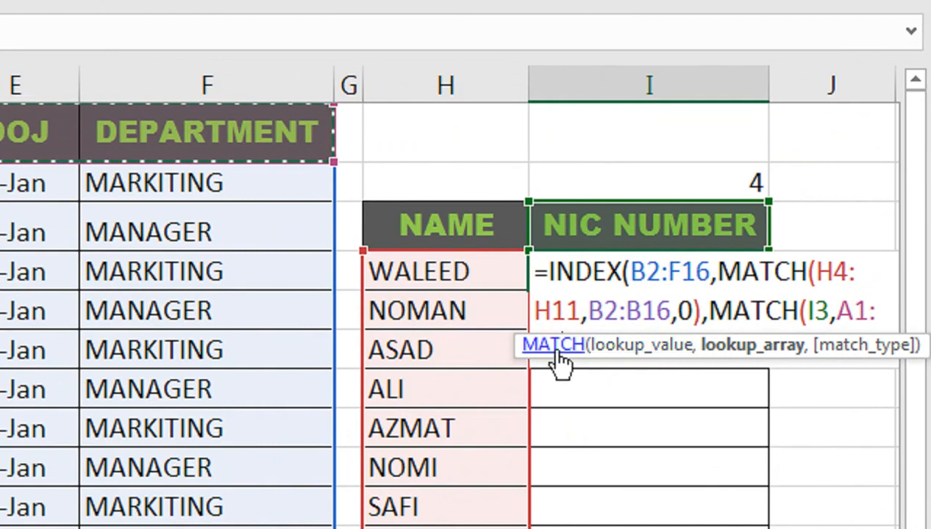
pyautogui.write(')')
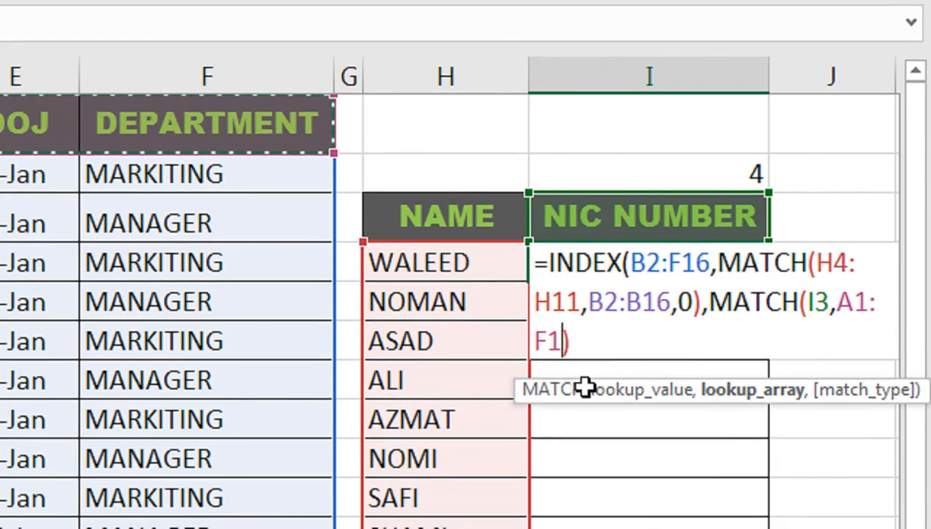
pyautogui.write(',')
pyautogui.click(658, 401)
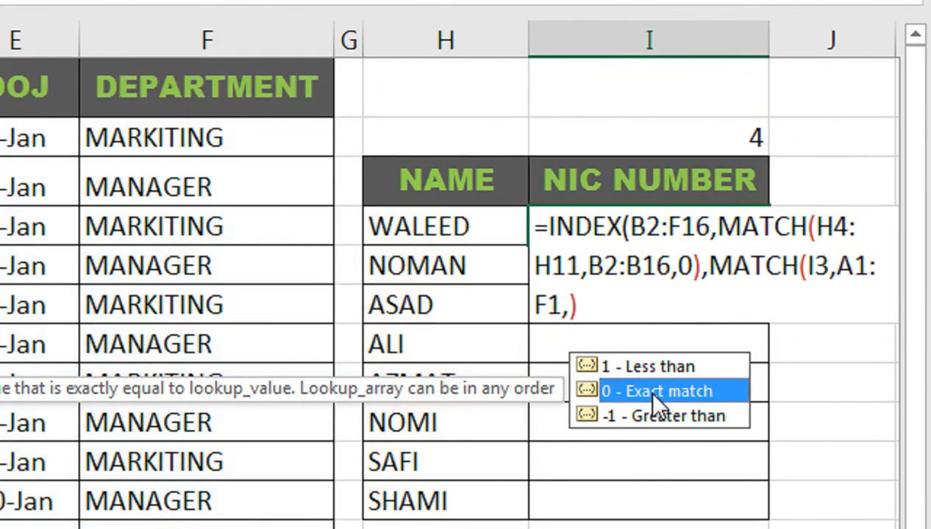
pyautogui.doubleClick(653, 392)
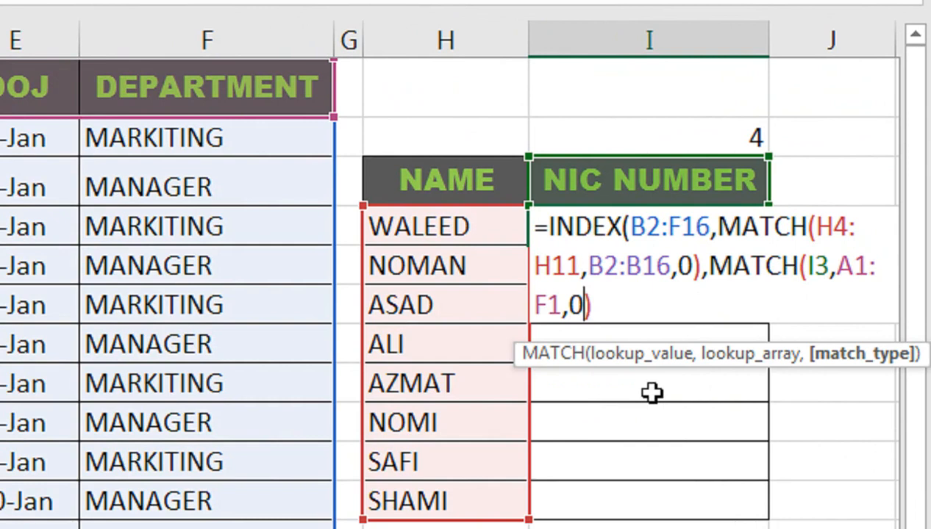
pyautogui.click(621, 312)
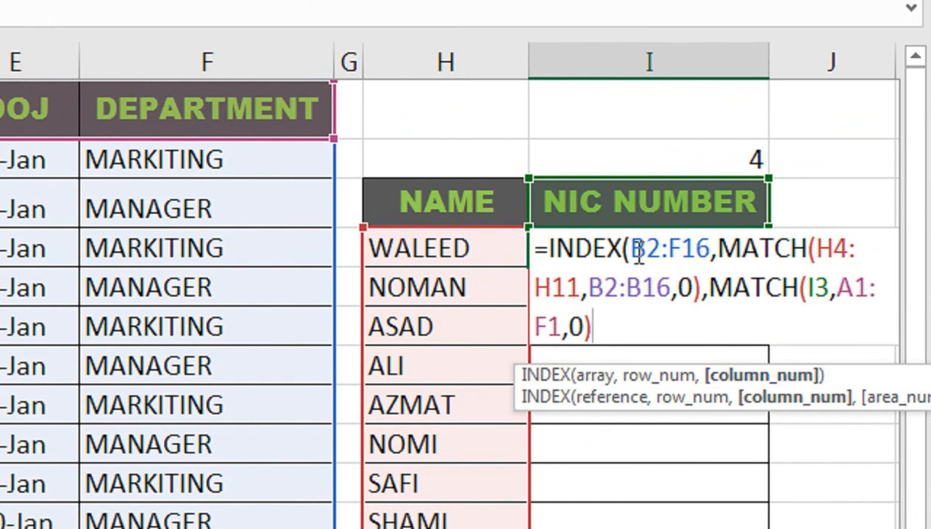
pyautogui.write(')')
pyautogui.press('Return')
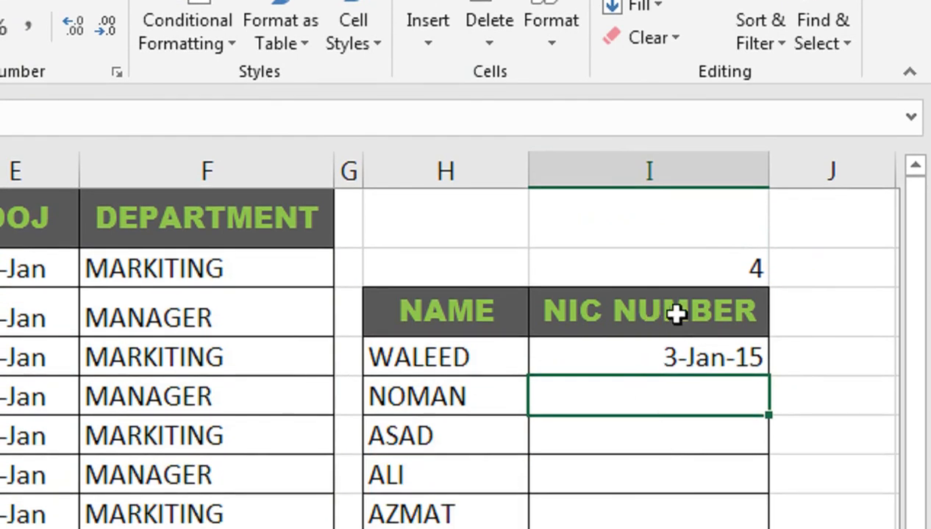
# Change the header range of the second MATCH in the I4 formula to B1:F1.
pyautogui.click(676, 329)
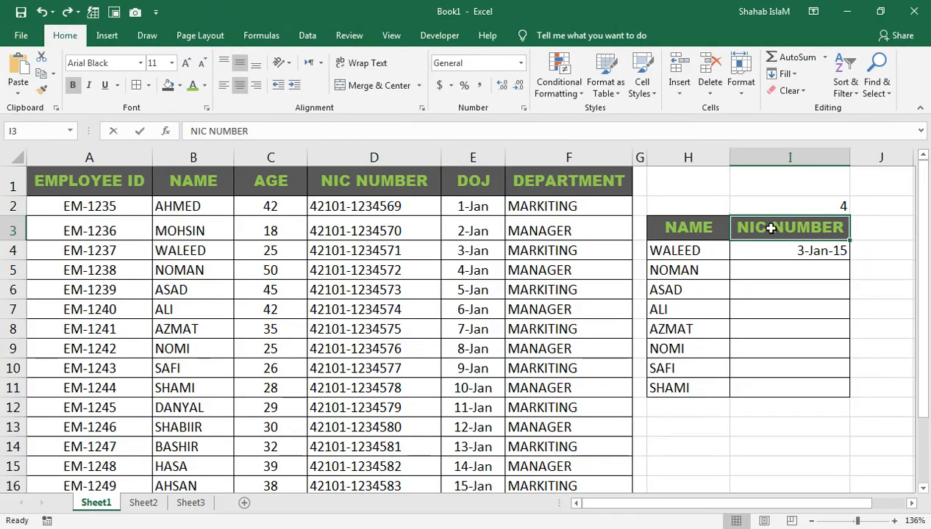
pyautogui.doubleClick(612, 313)
pyautogui.click(771, 258)
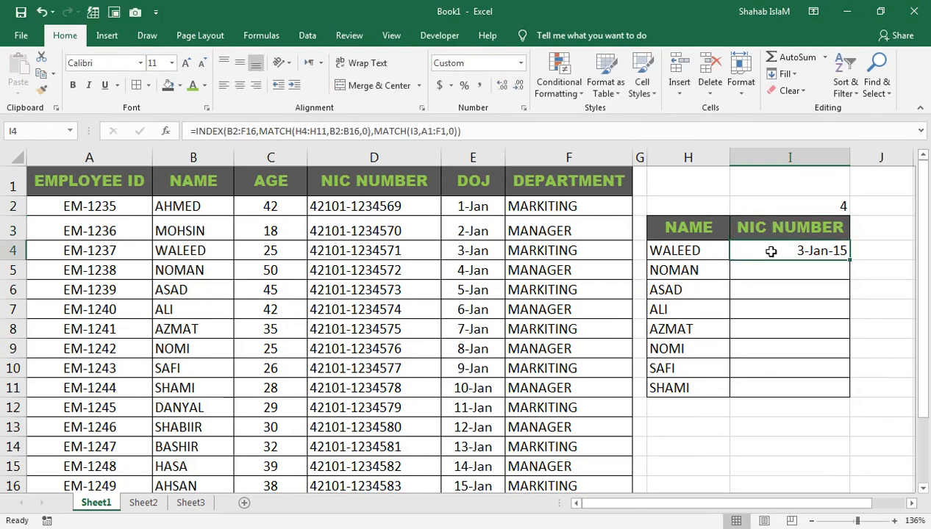
pyautogui.doubleClick(771, 252)
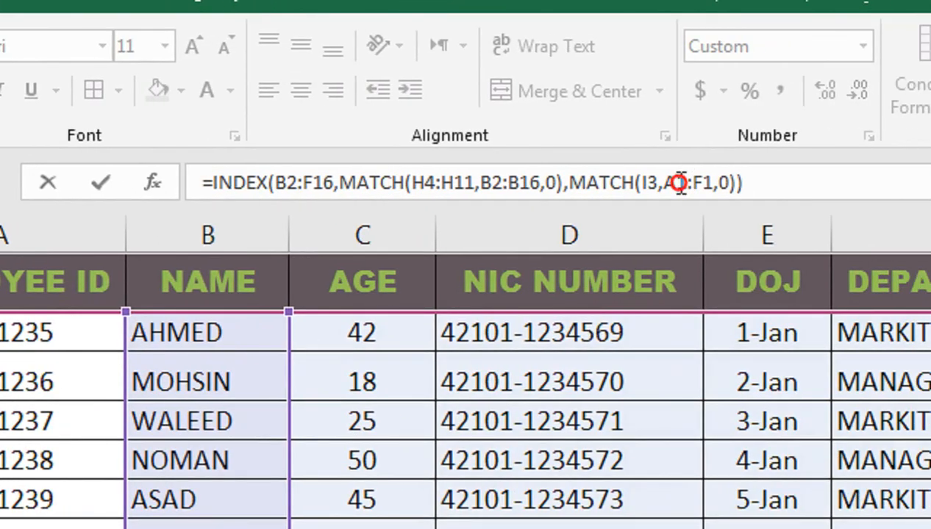
pyautogui.click(678, 182)
pyautogui.press('BackSpace')
pyautogui.write('B')
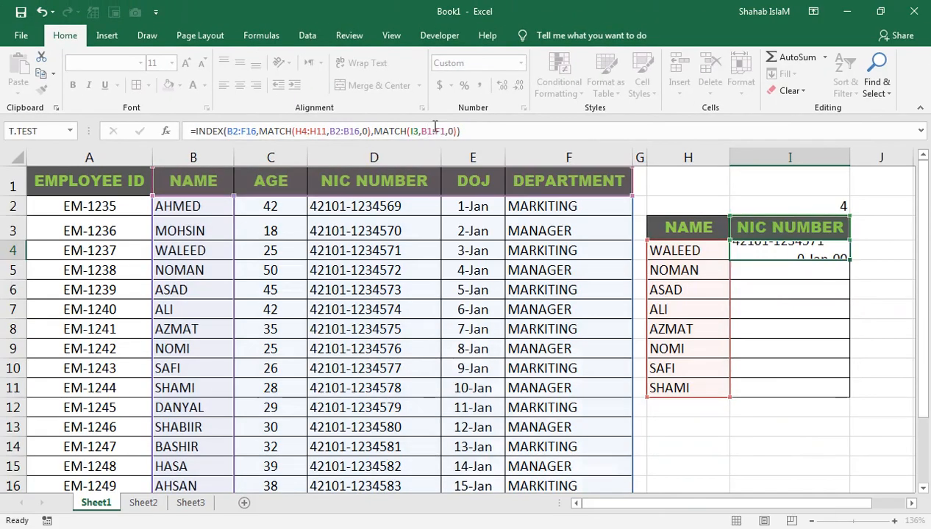
pyautogui.press('Return')
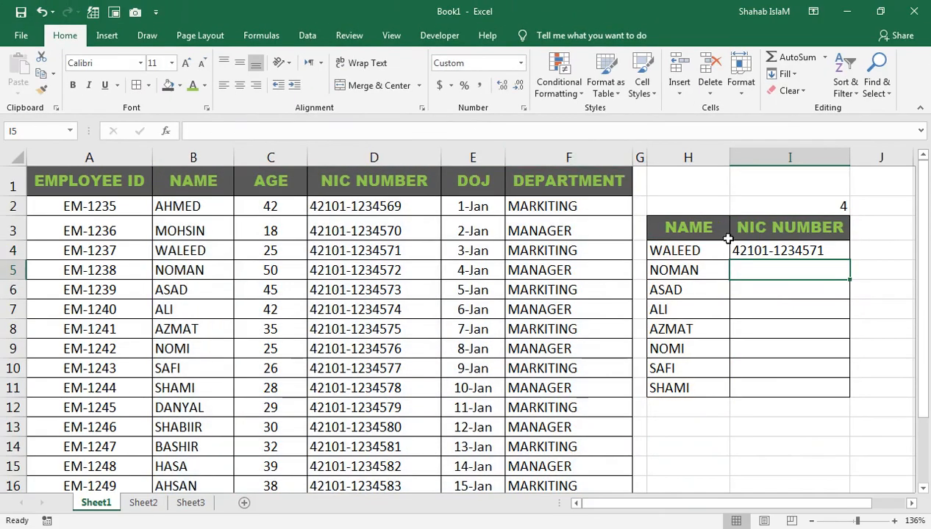
# Enter the I4 formula as an array formula across I4:I11.
pyautogui.click(827, 251)
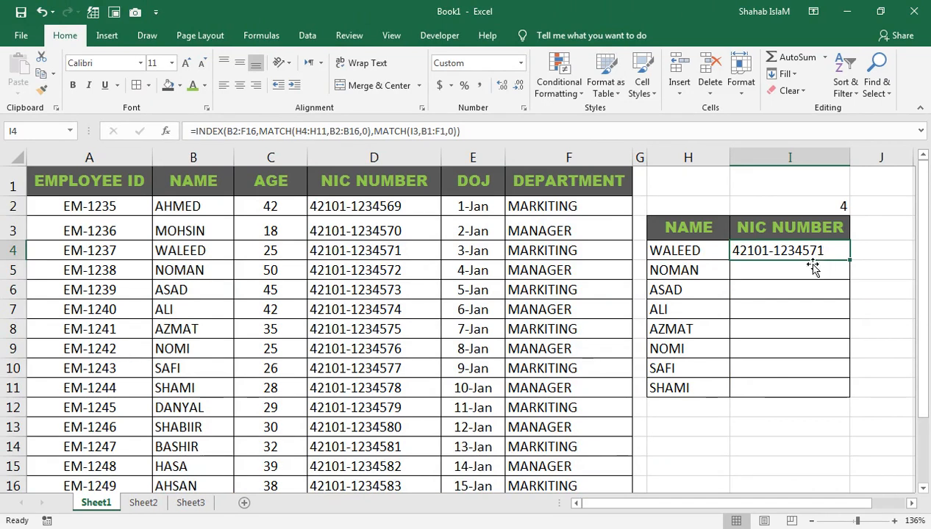
pyautogui.moveTo(795, 247); pyautogui.dragTo(780, 380)
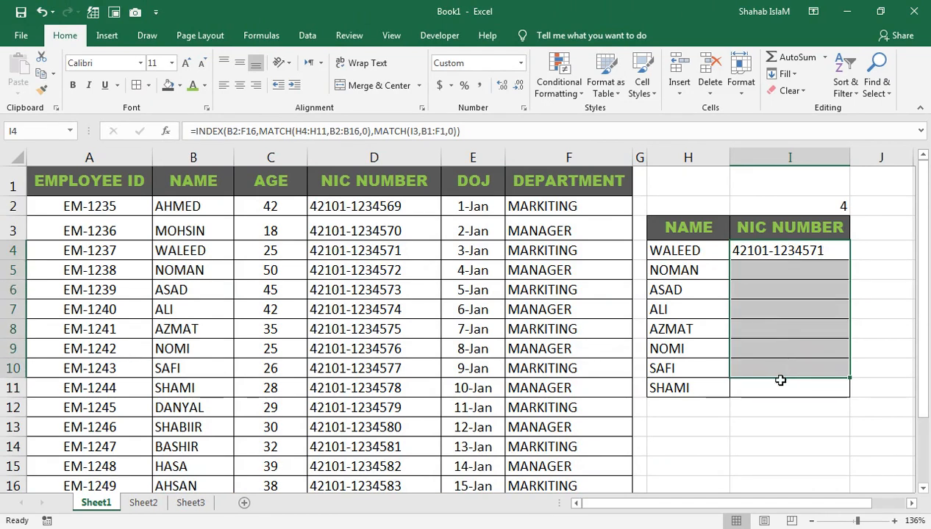
pyautogui.moveTo(762, 256); pyautogui.dragTo(765, 395)
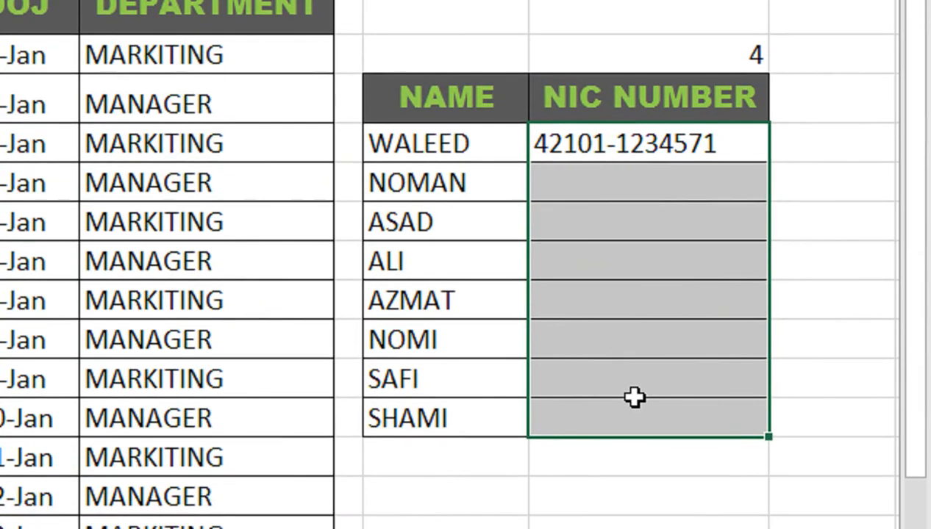
pyautogui.press('F2')
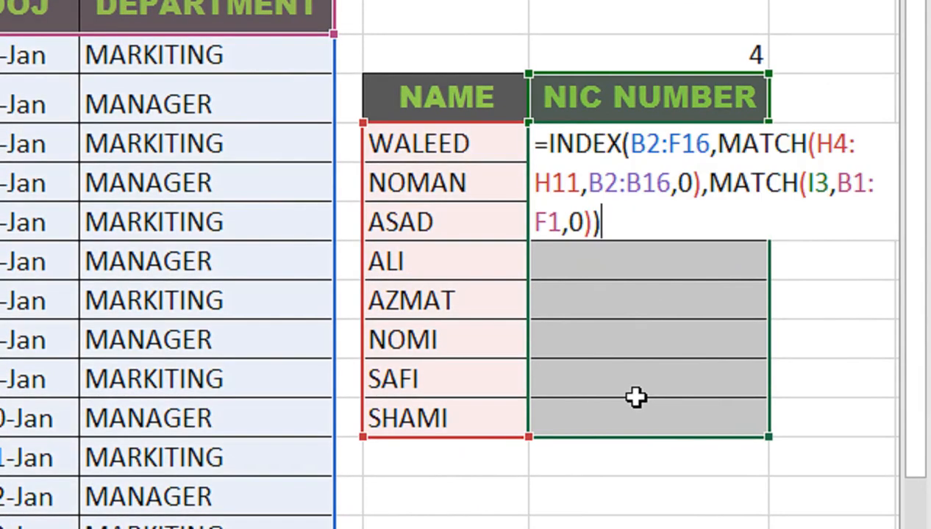
pyautogui.hotkey('ctrl', 'Return')
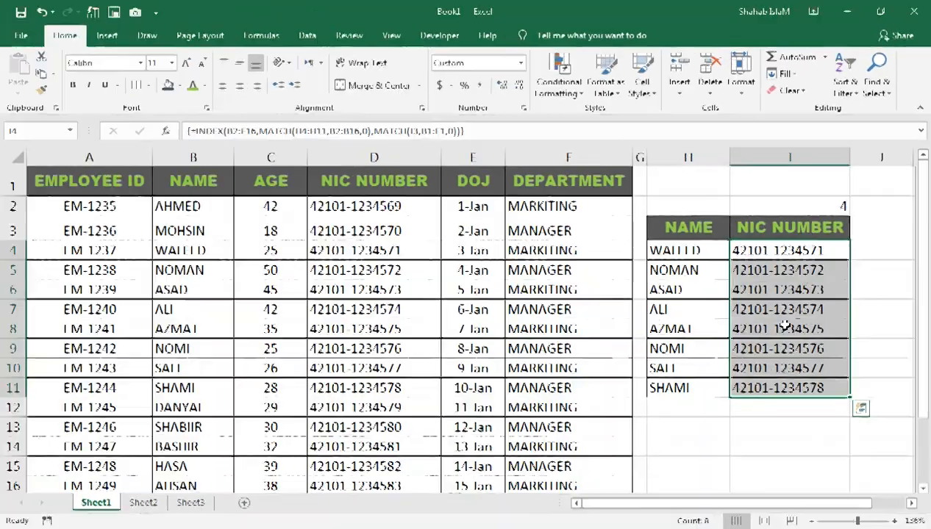
# Clear the column number from I2 and the header text from I3.
pyautogui.click(423, 418)
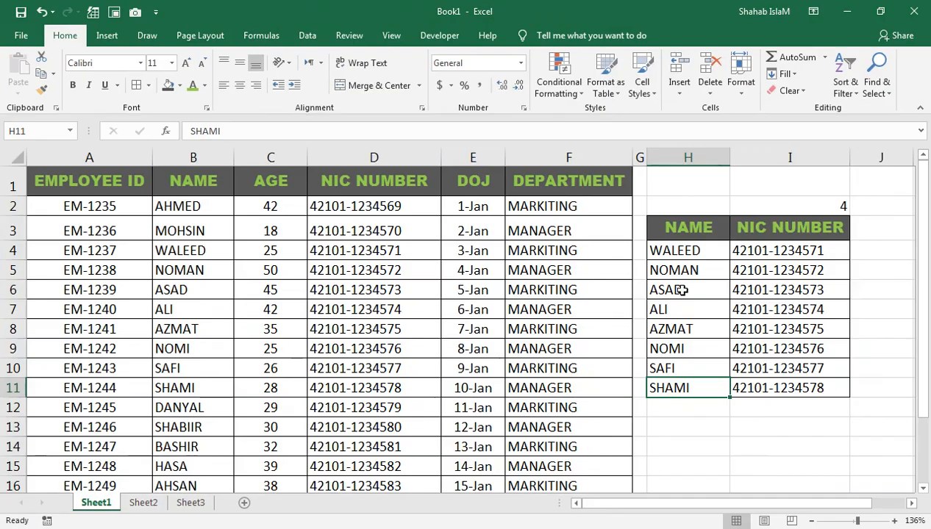
pyautogui.click(760, 251)
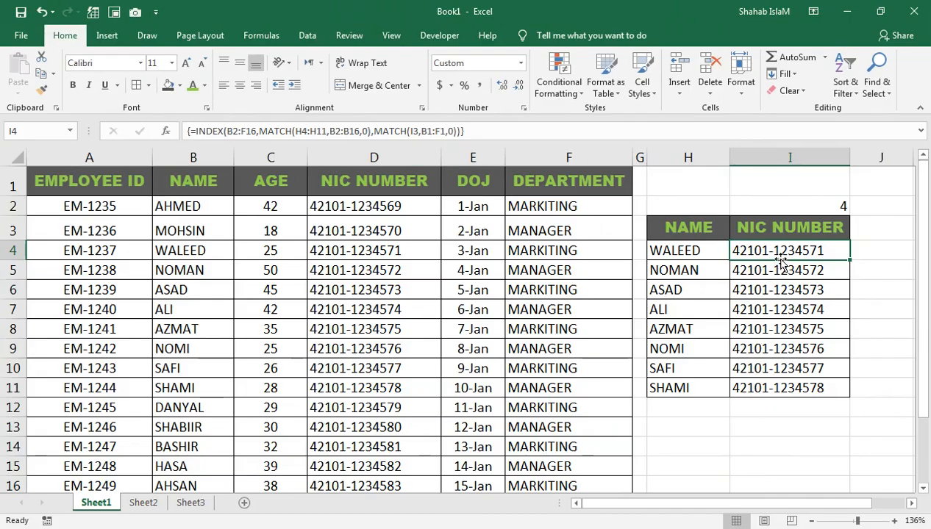
pyautogui.click(822, 205)
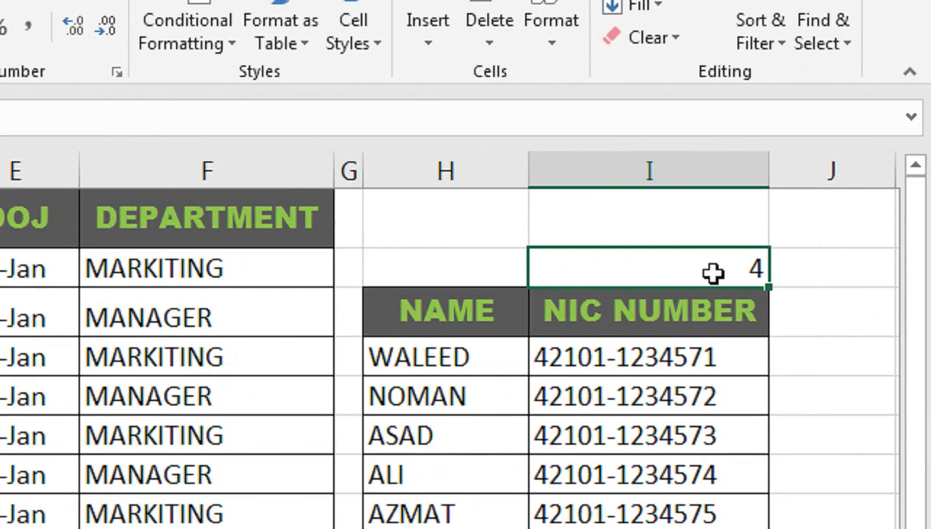
pyautogui.click(650, 323)
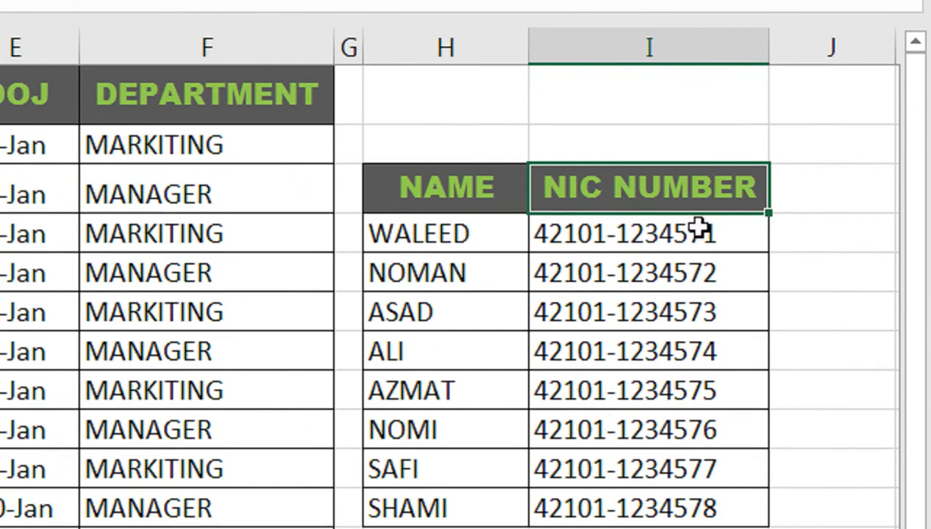
pyautogui.press('Delete')
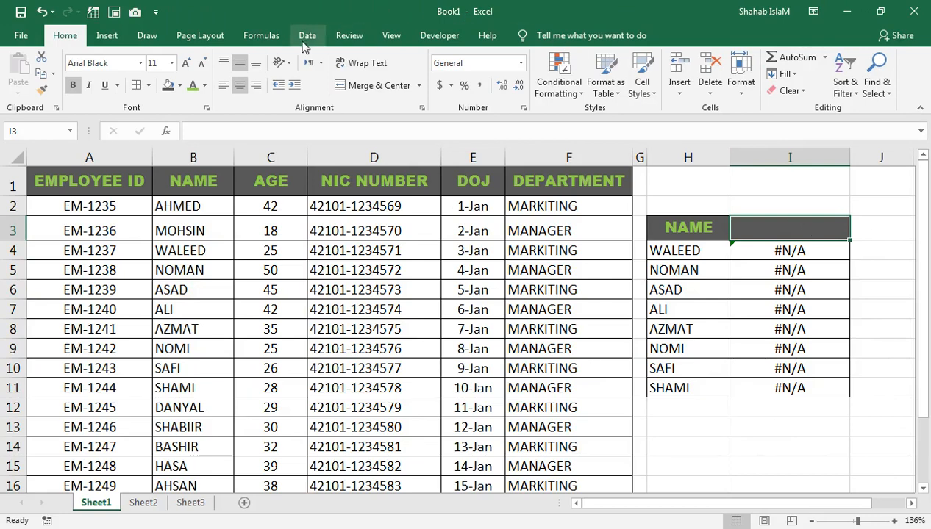
# Add List data validation to cell I3, using the employee table's header cells as the source.
pyautogui.click(307, 35)
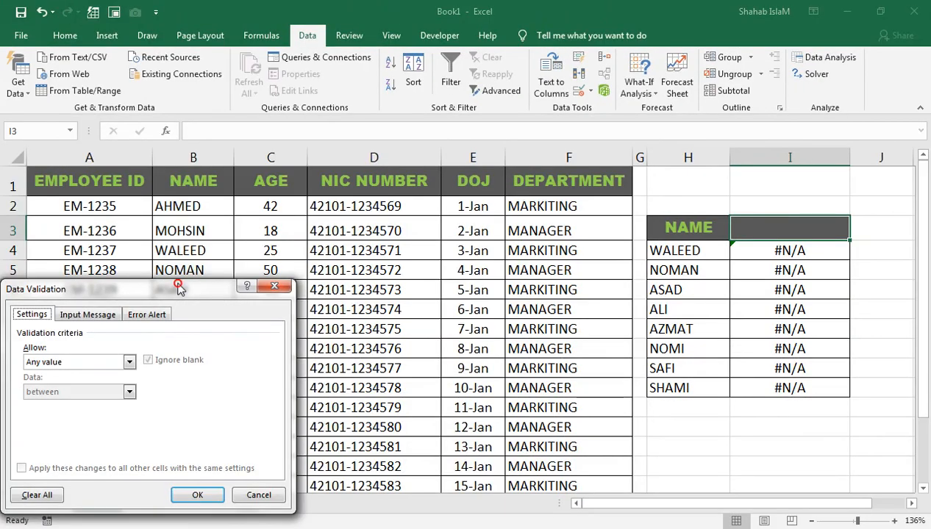
pyautogui.moveTo(178, 286); pyautogui.dragTo(600, 179)
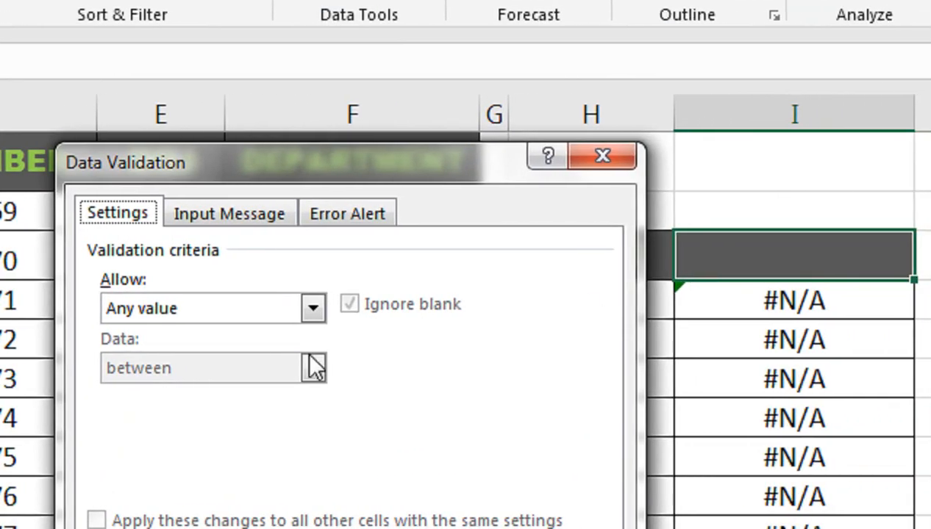
pyautogui.click(403, 309)
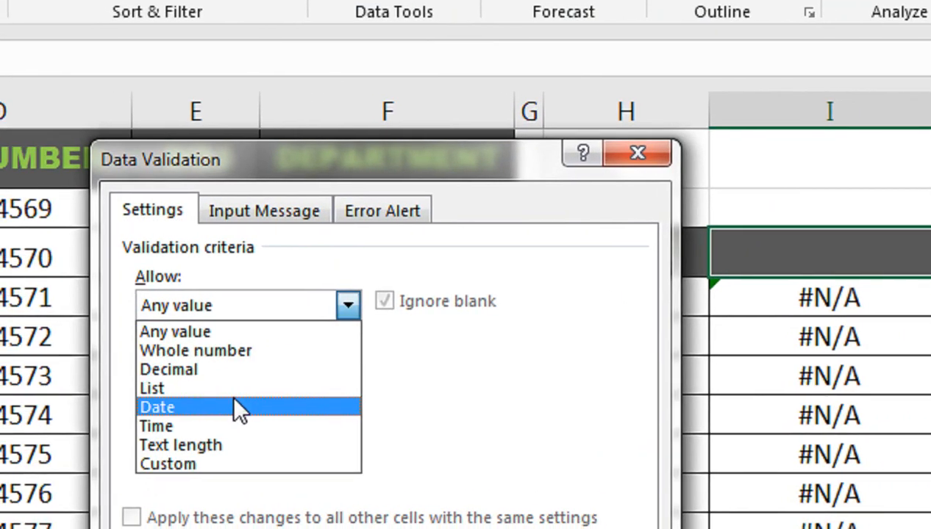
pyautogui.click(232, 388)
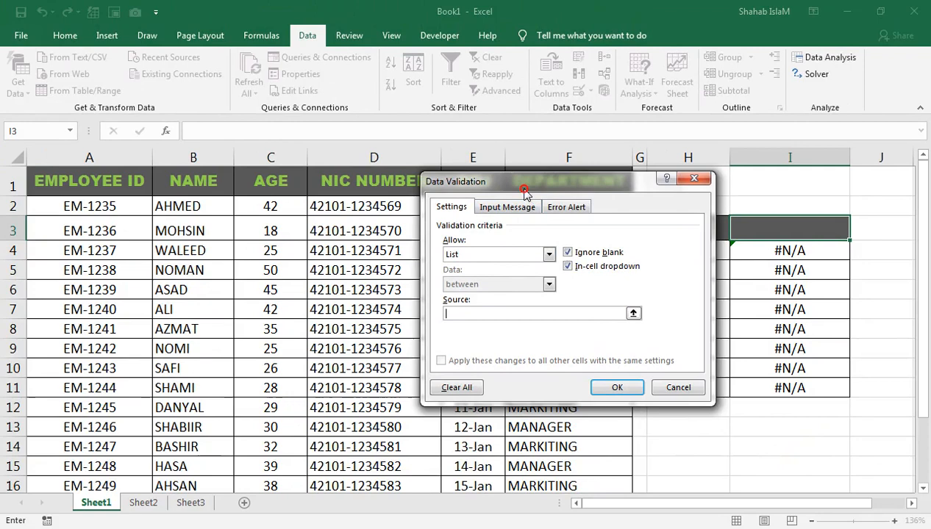
pyautogui.moveTo(526, 193); pyautogui.dragTo(142, 183)
pyautogui.click(624, 410)
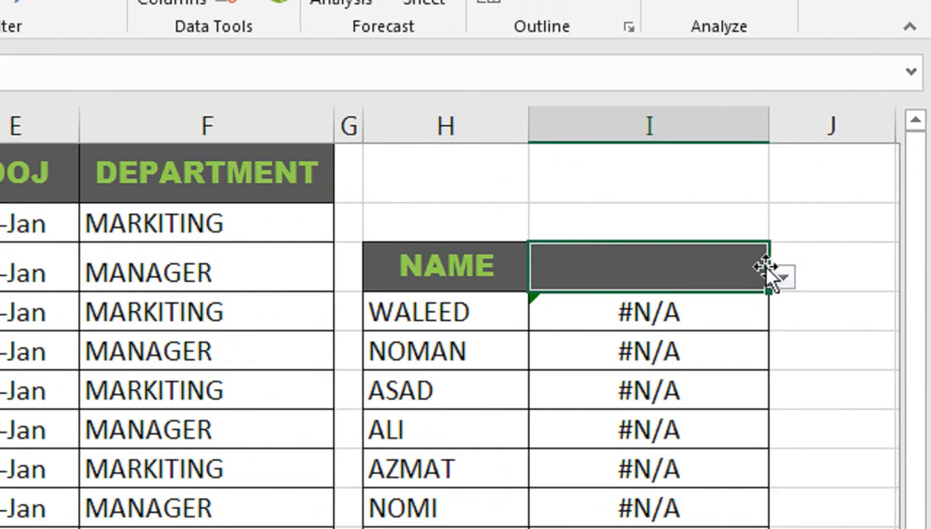
# Choose AGE from the dropdown in I3 and apply the General number format to the results in I4:I11.
pyautogui.click(857, 233)
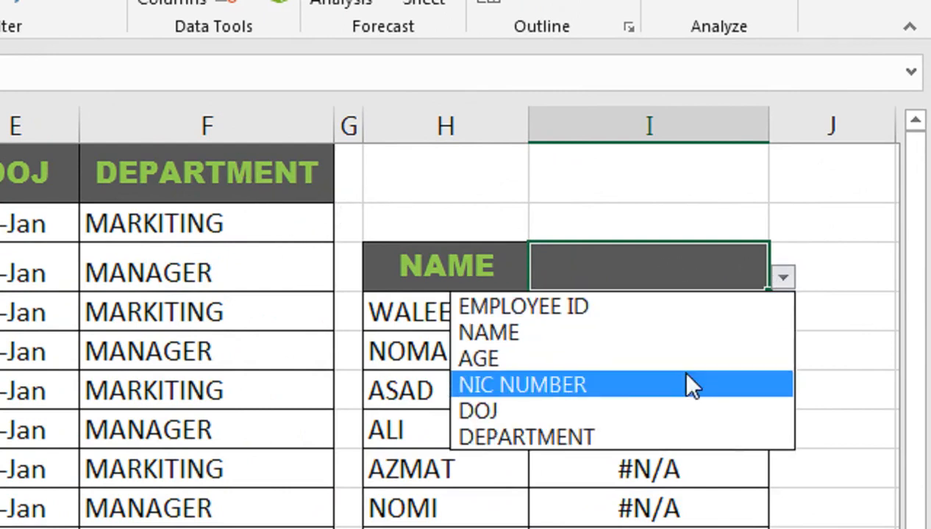
pyautogui.click(579, 364)
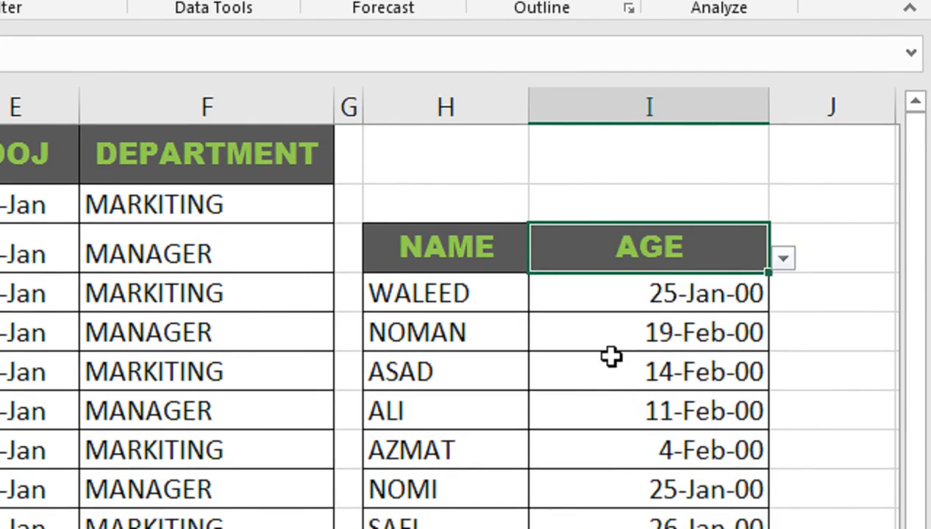
pyautogui.moveTo(642, 291); pyautogui.dragTo(588, 394)
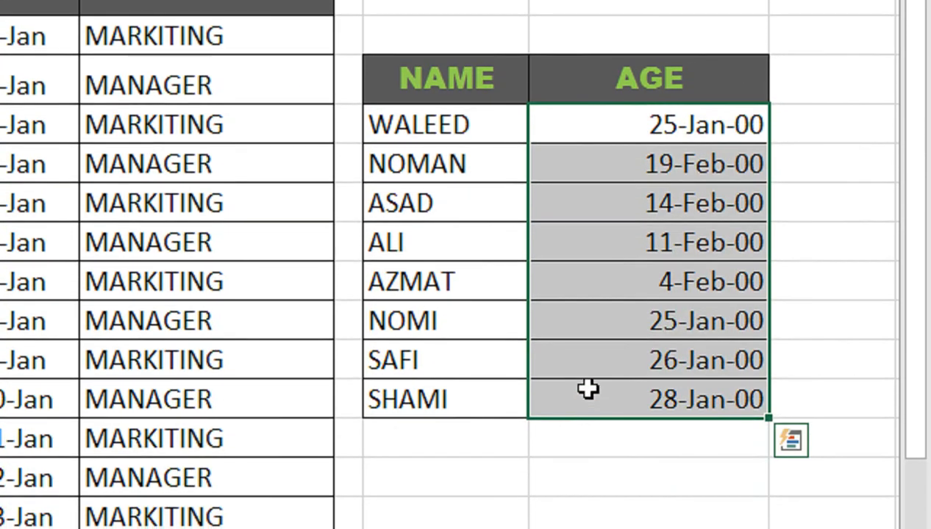
pyautogui.hotkey('ctrl', 'shift', '~')
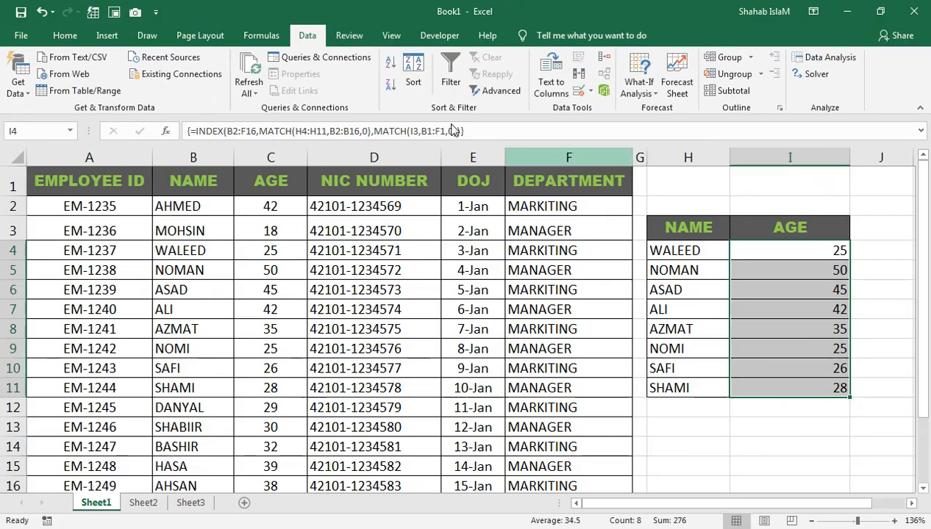
# Center the results in I4:I11 horizontally and set their font to Clarendon Blk BT.
pyautogui.click(65, 36)
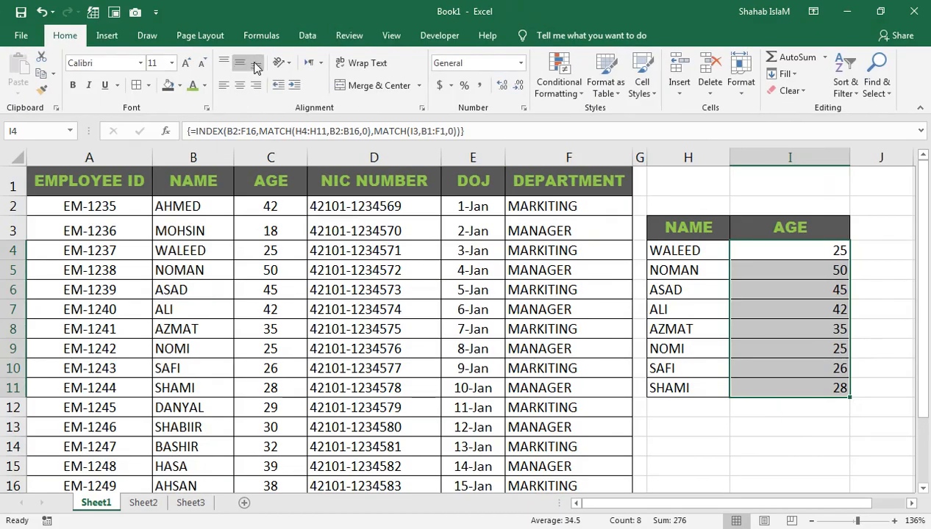
pyautogui.click(241, 85)
pyautogui.click(144, 62)
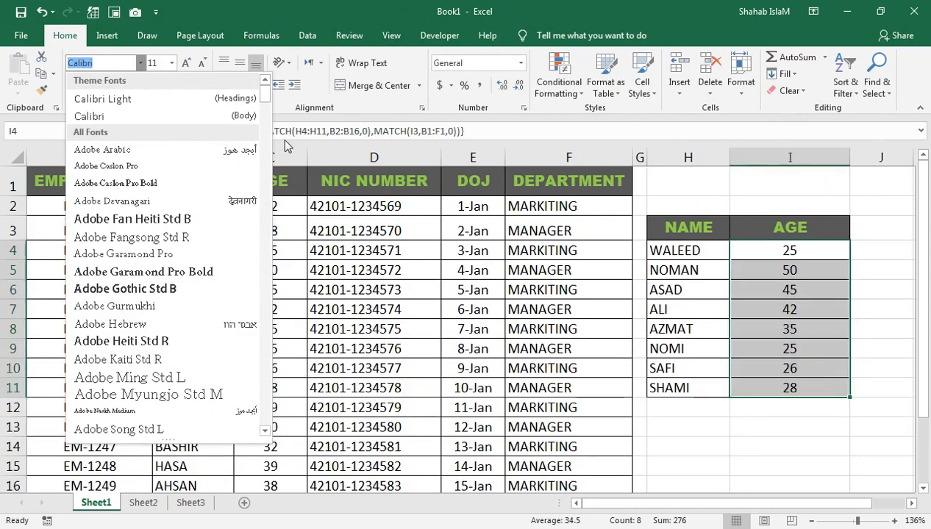
pyautogui.moveTo(268, 99); pyautogui.dragTo(266, 158)
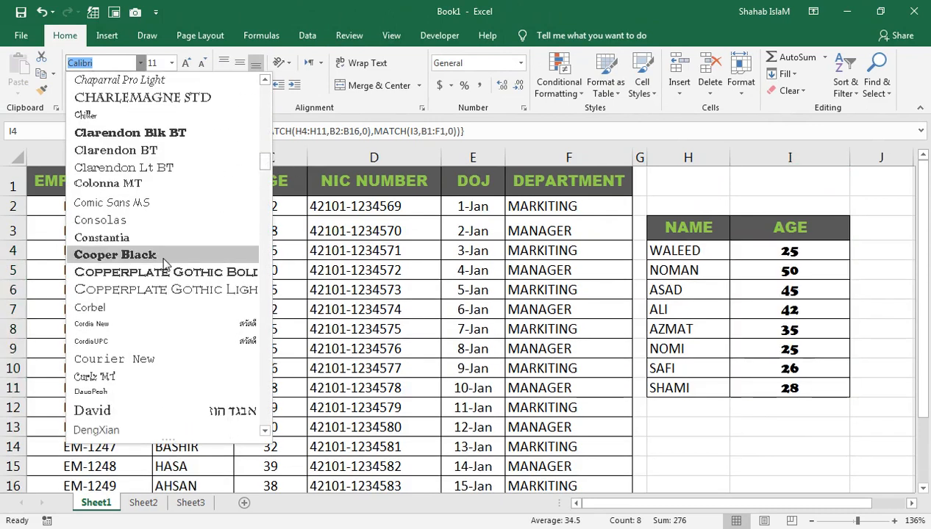
pyautogui.click(218, 138)
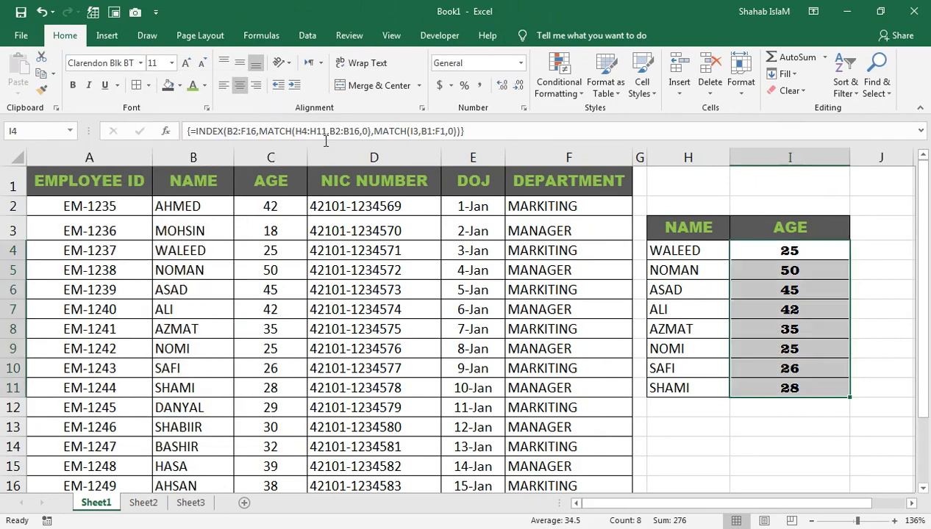
pyautogui.click(824, 279)
# Choose NIC NUMBER from the dropdown in I3 and auto-fit the width of column I.
pyautogui.click(750, 225)
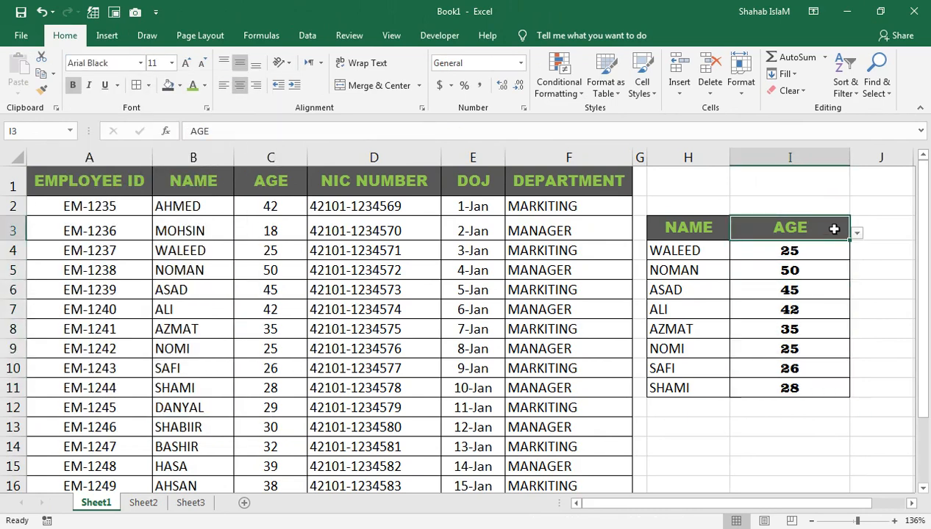
pyautogui.click(856, 232)
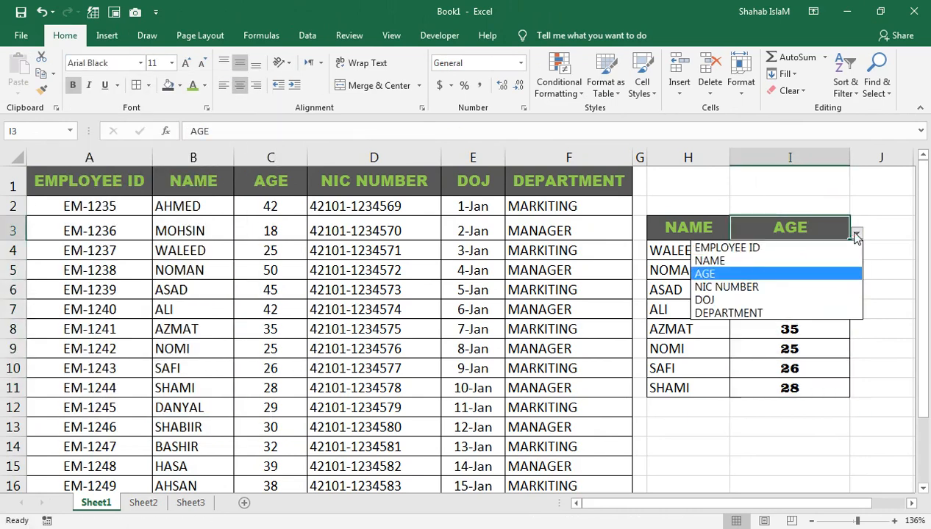
pyautogui.click(808, 287)
pyautogui.doubleClick(850, 157)
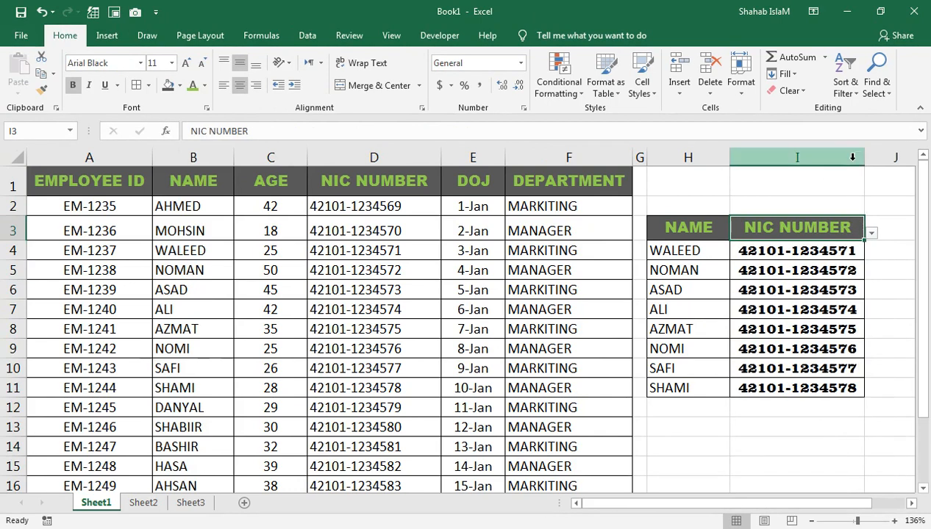
# Change the font of the results in I4:I11 to Arial Black.
pyautogui.moveTo(771, 252); pyautogui.dragTo(765, 388)
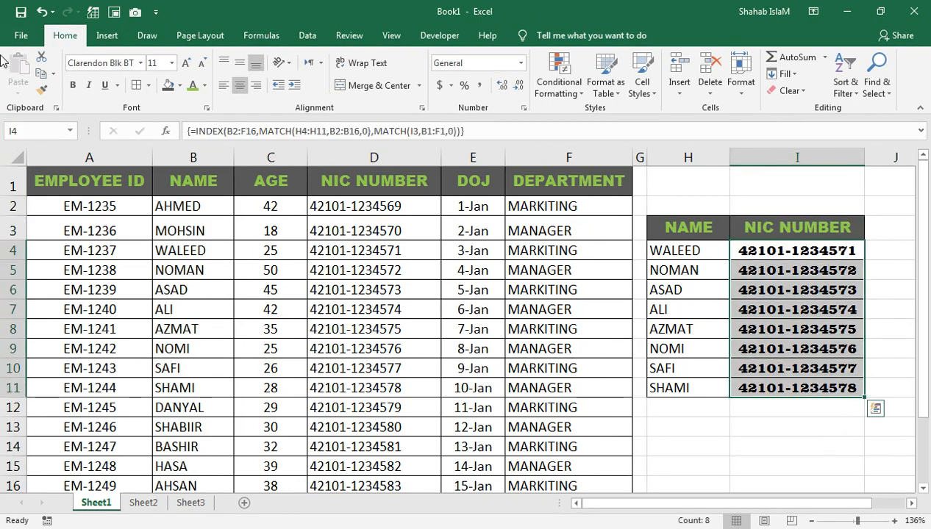
pyautogui.click(140, 63)
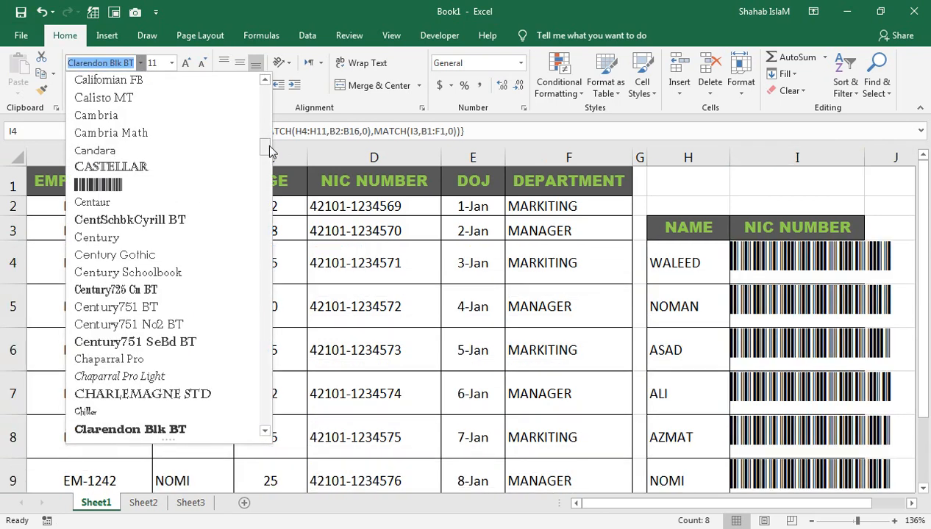
pyautogui.moveTo(270, 151); pyautogui.dragTo(266, 103)
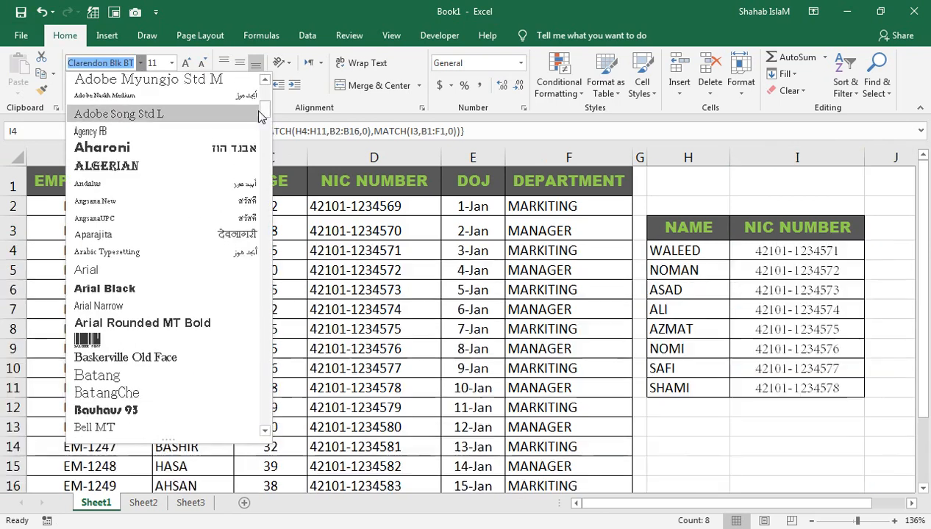
pyautogui.click(155, 289)
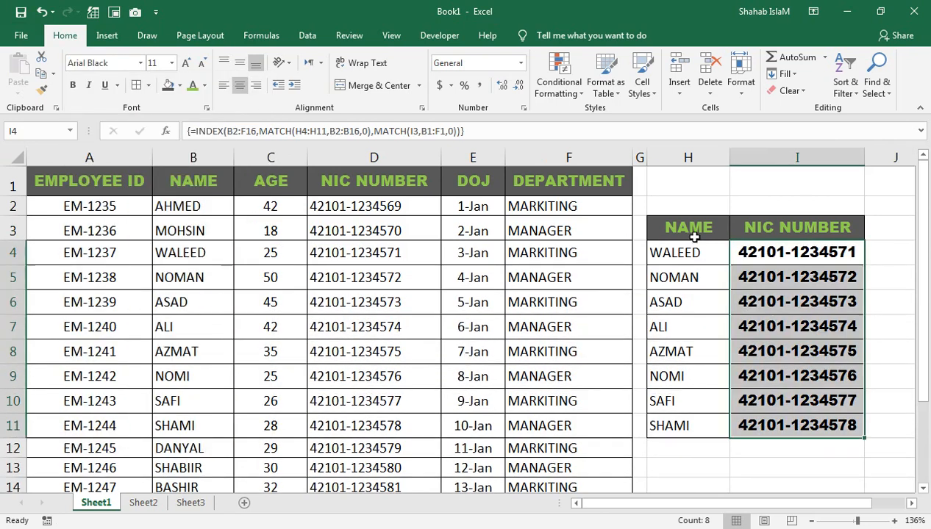
# Choose DEPARTMENT from the dropdown in I3 and review the returned departments and their array formula.
pyautogui.click(840, 227)
pyautogui.click(872, 233)
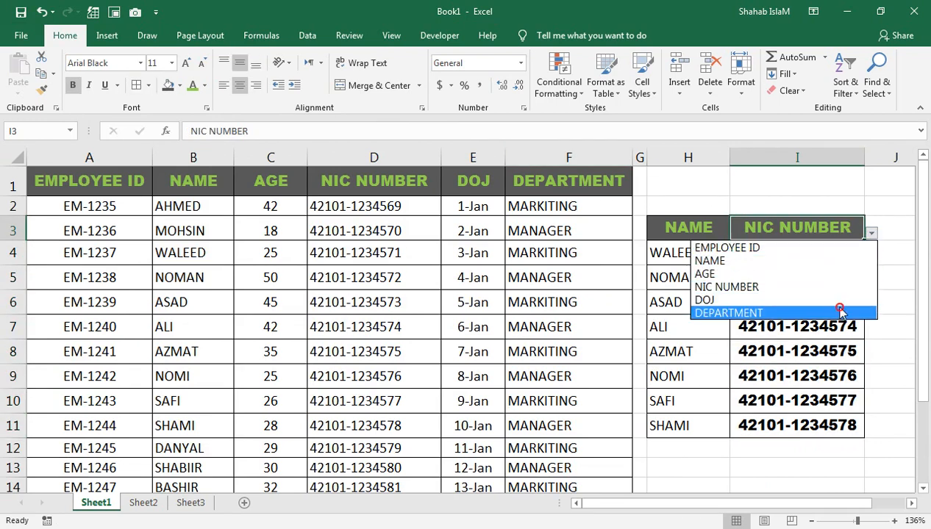
pyautogui.click(841, 309)
pyautogui.click(773, 269)
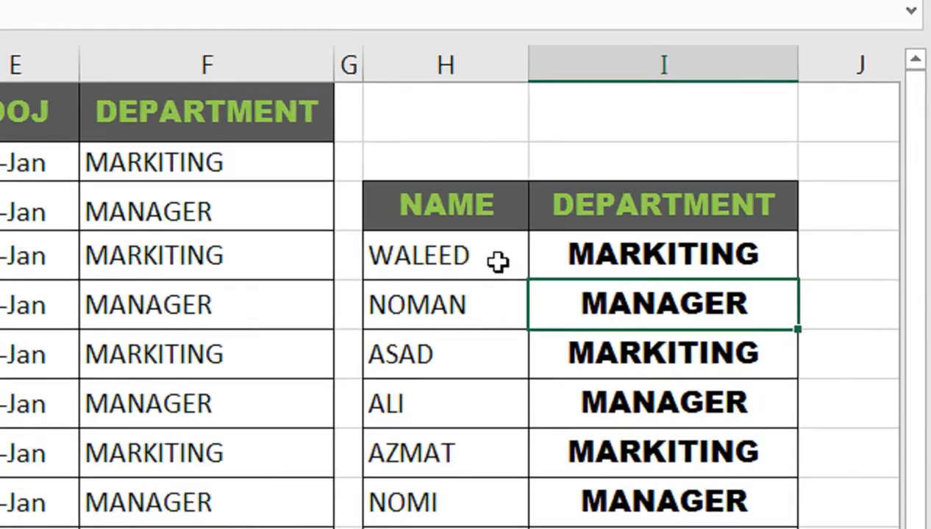
pyautogui.click(713, 255)
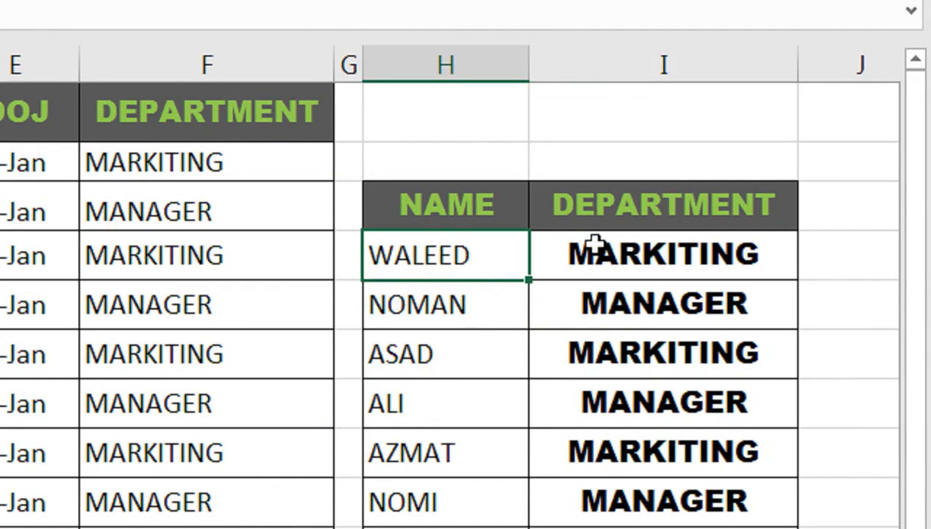
pyautogui.click(637, 208)
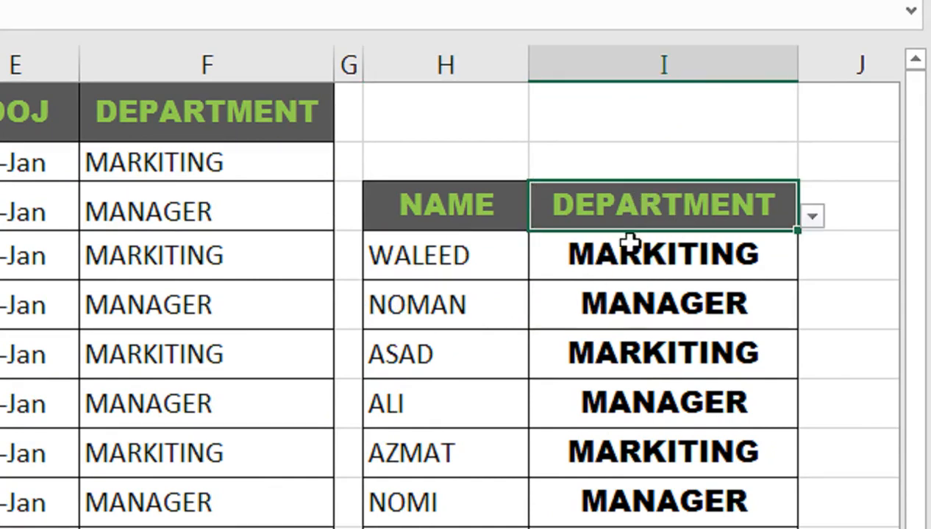
pyautogui.click(627, 242)
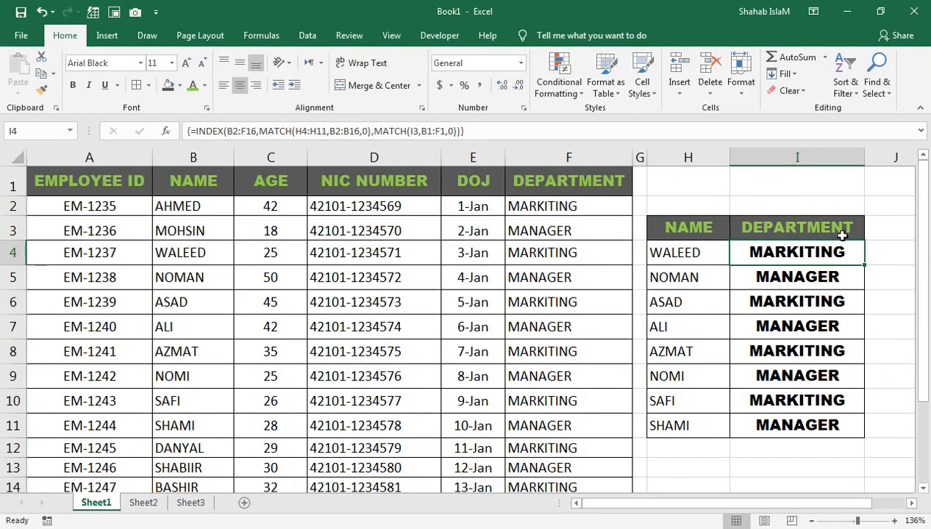
# Hide columns H and I, which hold the finished array lookup table.
pyautogui.click(908, 227)
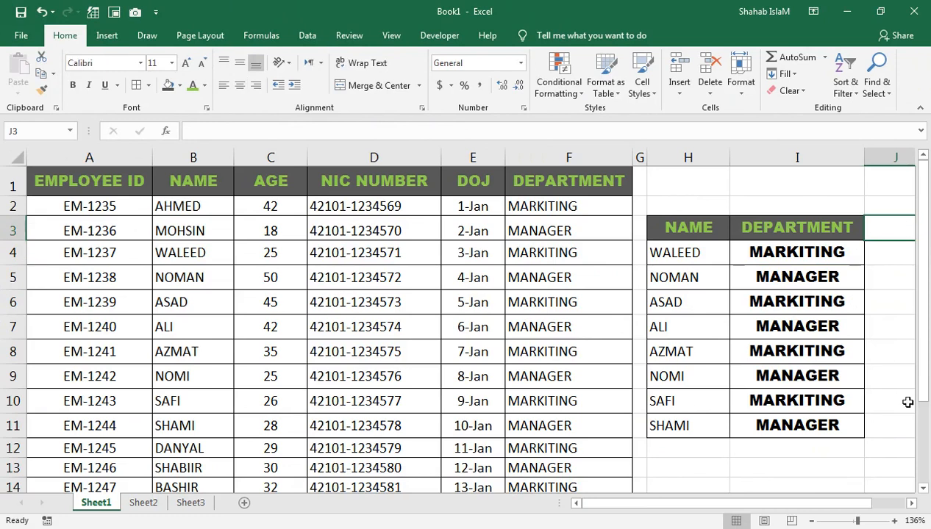
pyautogui.click(910, 504)
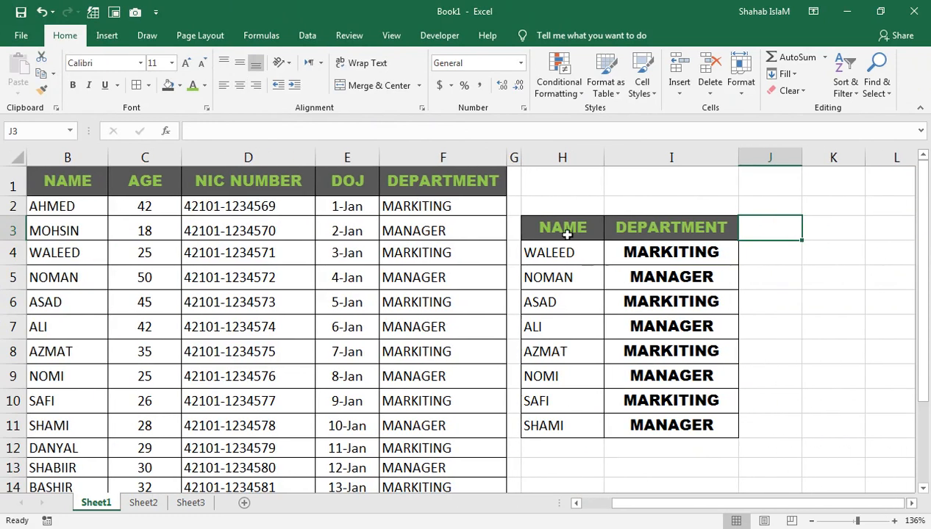
pyautogui.moveTo(567, 234); pyautogui.dragTo(561, 428)
pyautogui.hotkey('ctrl', 'c')
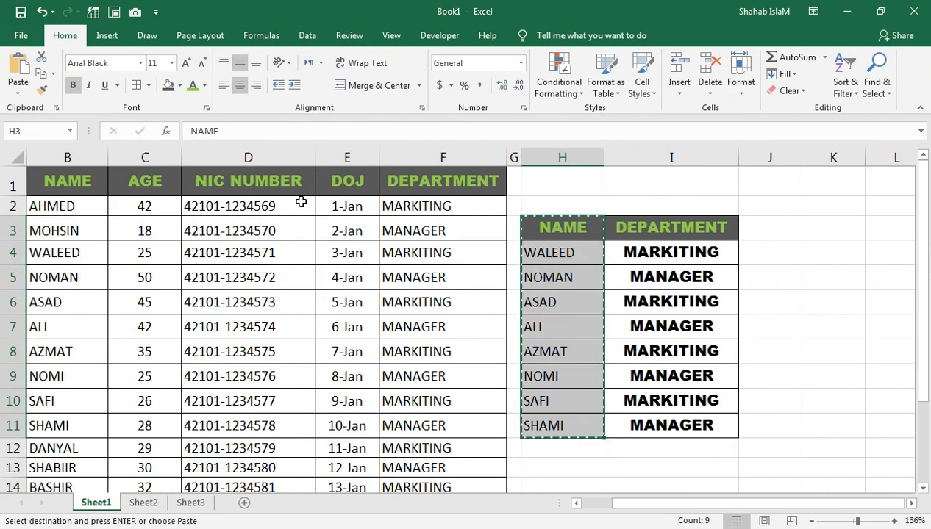
pyautogui.moveTo(561, 156); pyautogui.dragTo(706, 158)
pyautogui.rightClick(704, 163)
pyautogui.click(722, 353)
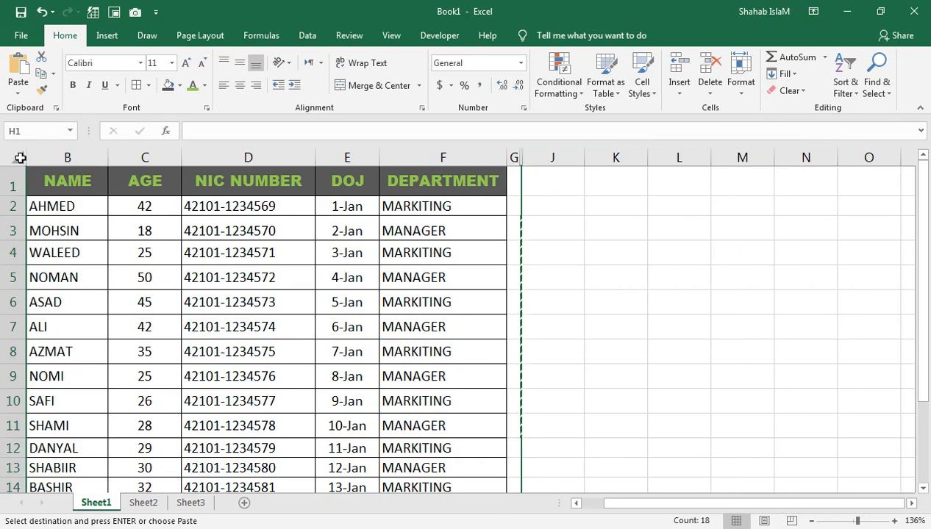
# Copy the NAME header and the first seven names from B1:B8 to the range starting at J2.
pyautogui.click(70, 182)
pyautogui.hscroll(-1, 18, 172)
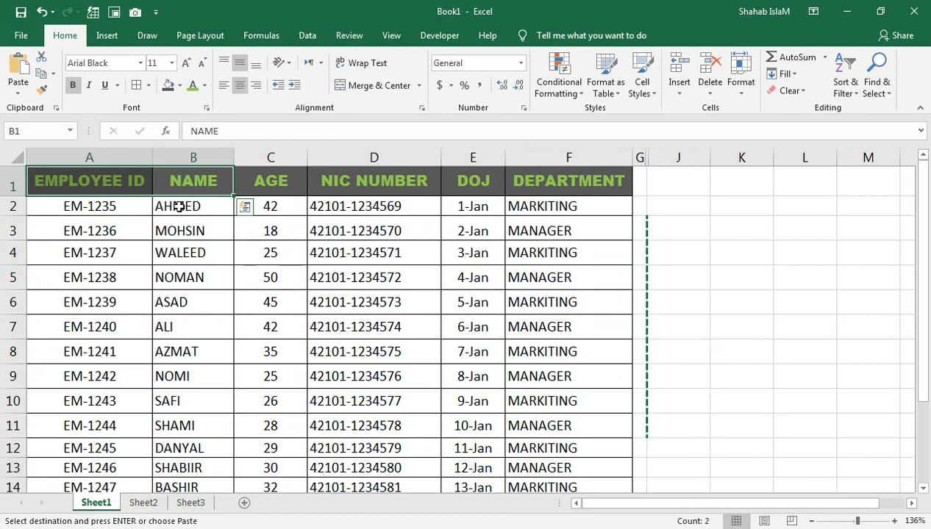
pyautogui.moveTo(184, 206); pyautogui.dragTo(180, 306)
pyautogui.moveTo(193, 181); pyautogui.dragTo(173, 353)
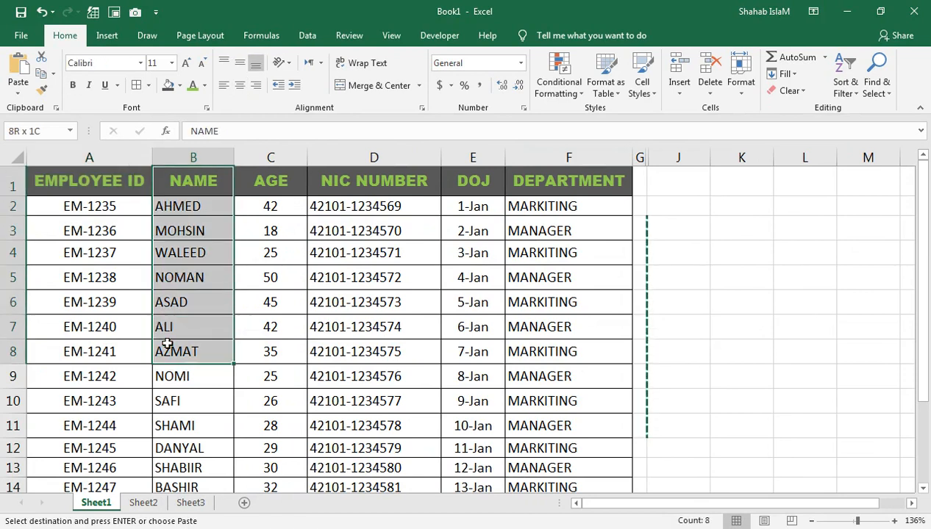
pyautogui.hotkey('ctrl', 'c')
pyautogui.click(675, 209)
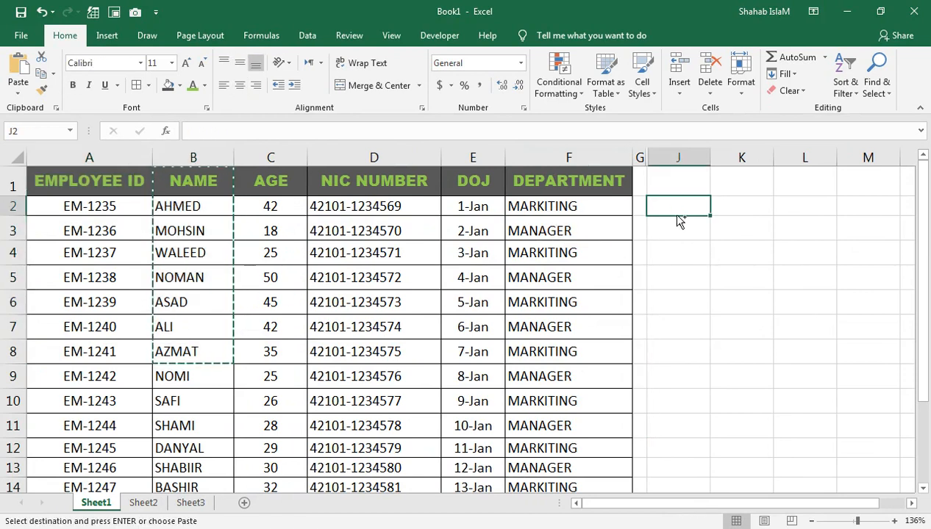
pyautogui.hotkey('ctrl', 'v')
# Paste the source column width onto the new NAME list in column J and widen the column a little more.
pyautogui.rightClick(683, 210)
pyautogui.click(736, 282)
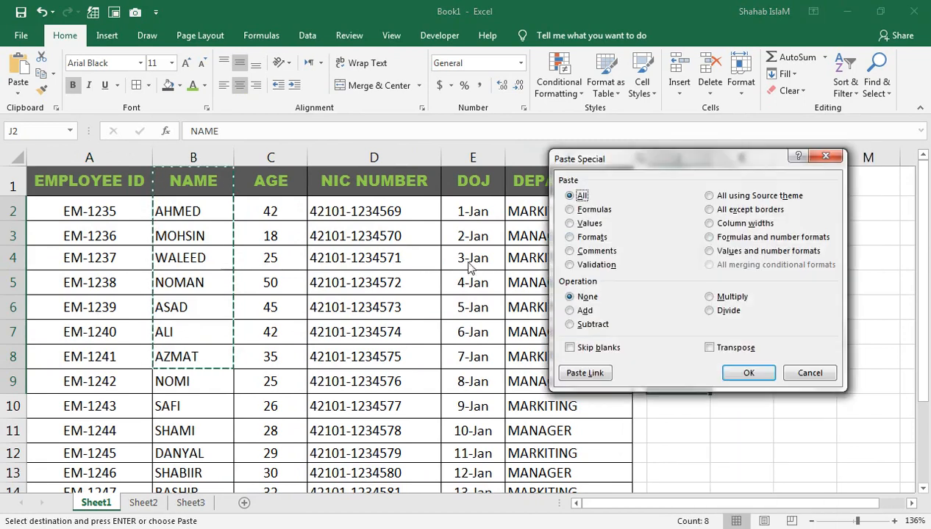
pyautogui.click(709, 223)
pyautogui.click(749, 373)
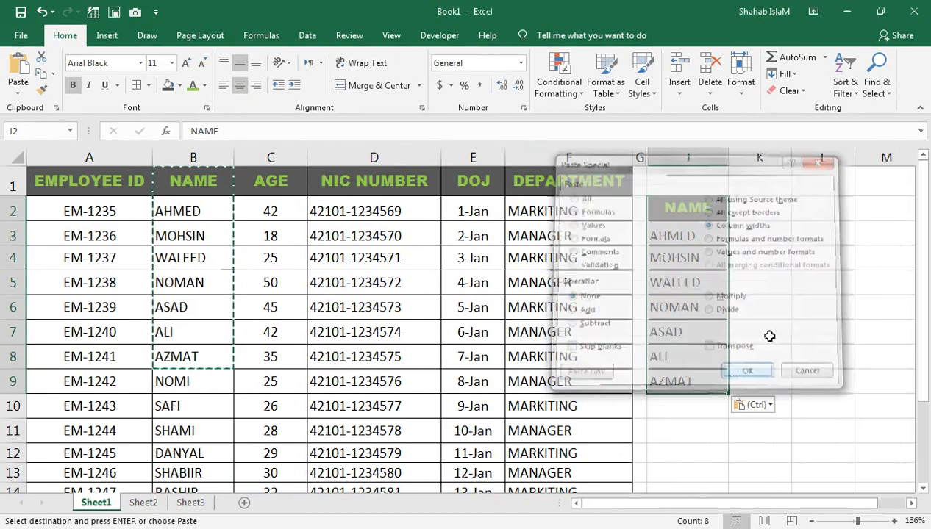
pyautogui.moveTo(724, 162); pyautogui.dragTo(748, 163)
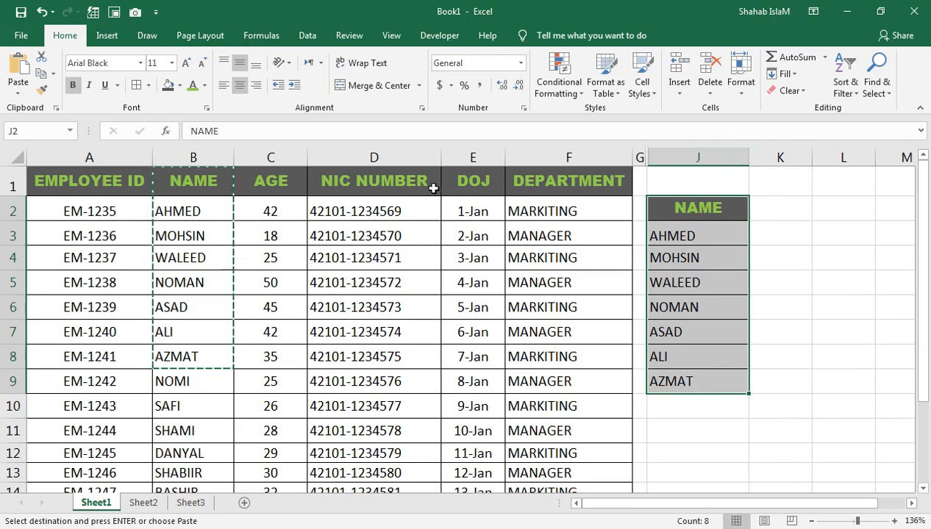
# Copy the DEPARTMENT header from F1 to K2 and auto-fit the width of column K.
pyautogui.click(394, 182)
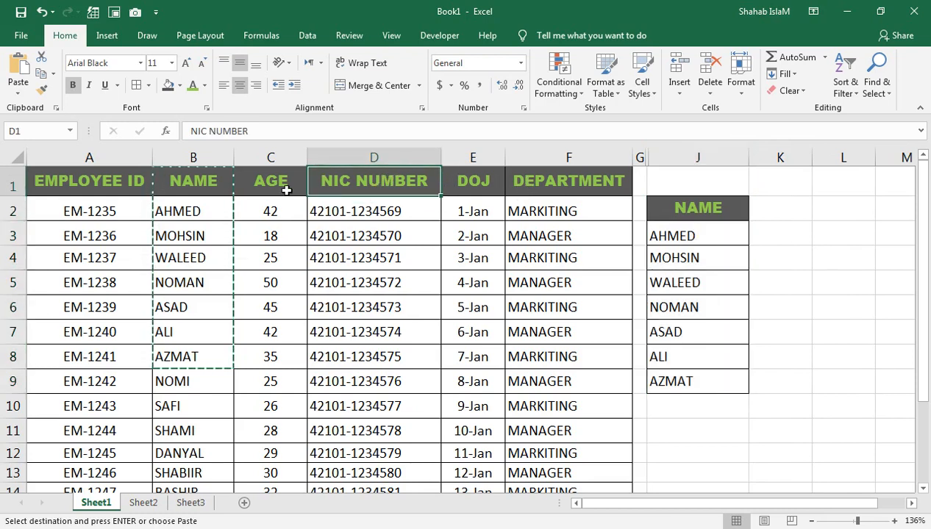
pyautogui.click(540, 177)
pyautogui.hotkey('ctrl', 'c')
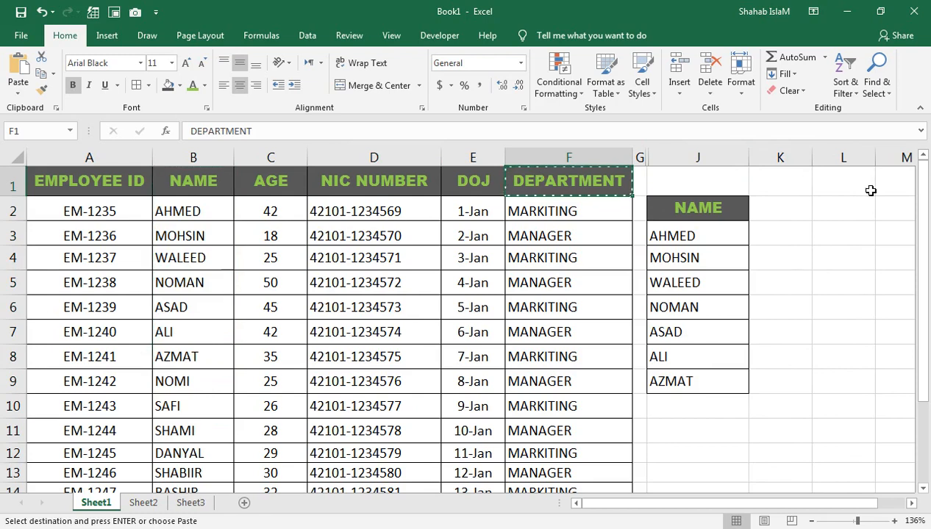
pyautogui.click(773, 208)
pyautogui.hotkey('ctrl', 'v')
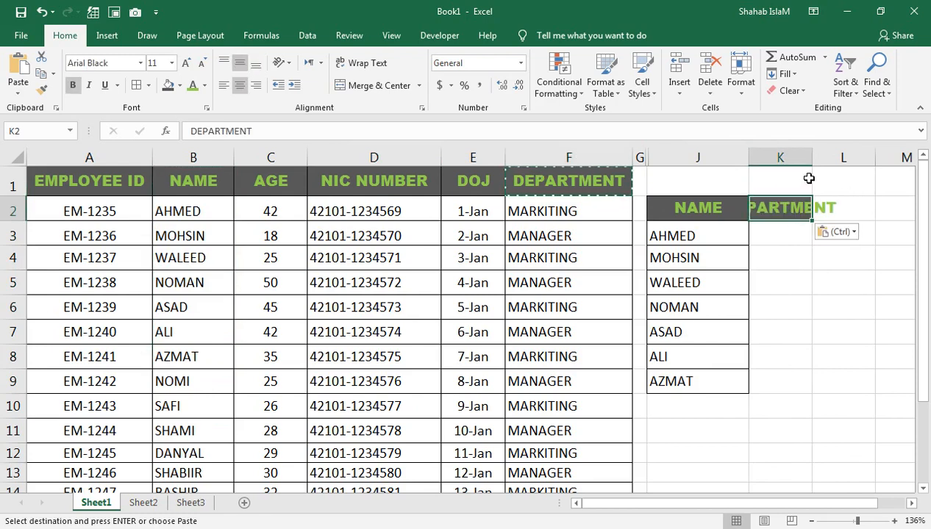
pyautogui.doubleClick(813, 152)
# Apply all borders to the empty cells K3:K9 below the DEPARTMENT header and clear the copy selection.
pyautogui.click(793, 225)
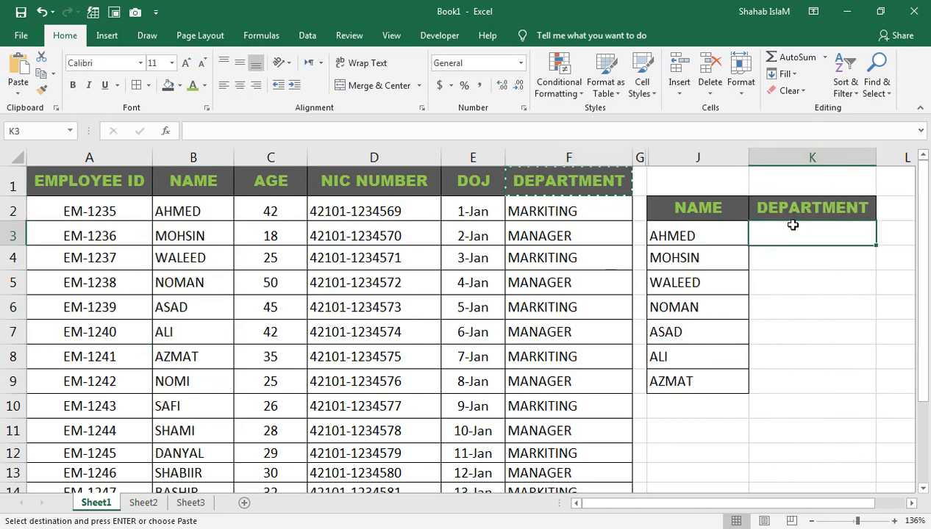
pyautogui.moveTo(794, 230); pyautogui.dragTo(778, 387)
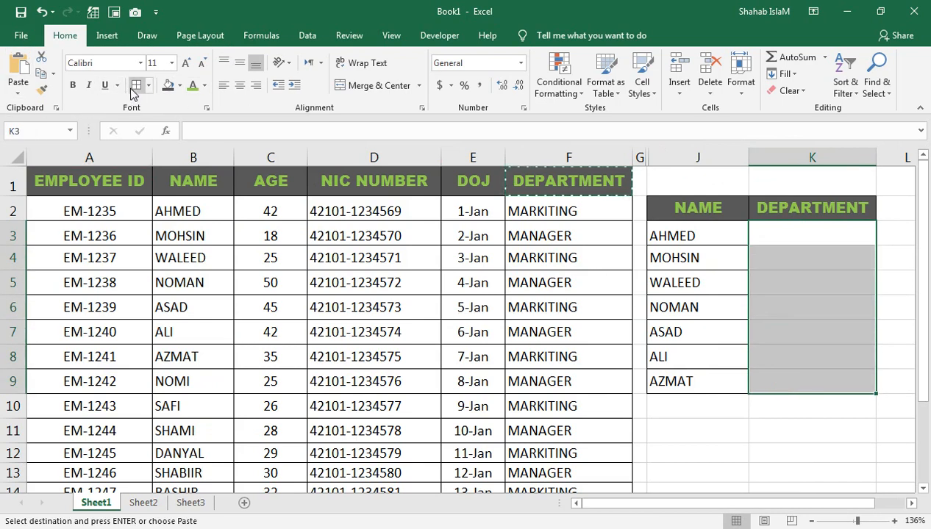
pyautogui.press('Escape')
# Enter =VLOOKUP(J3:J9,B1:F16,5,FALSE) in K3 to look up the department of the first listed name.
pyautogui.click(768, 238)
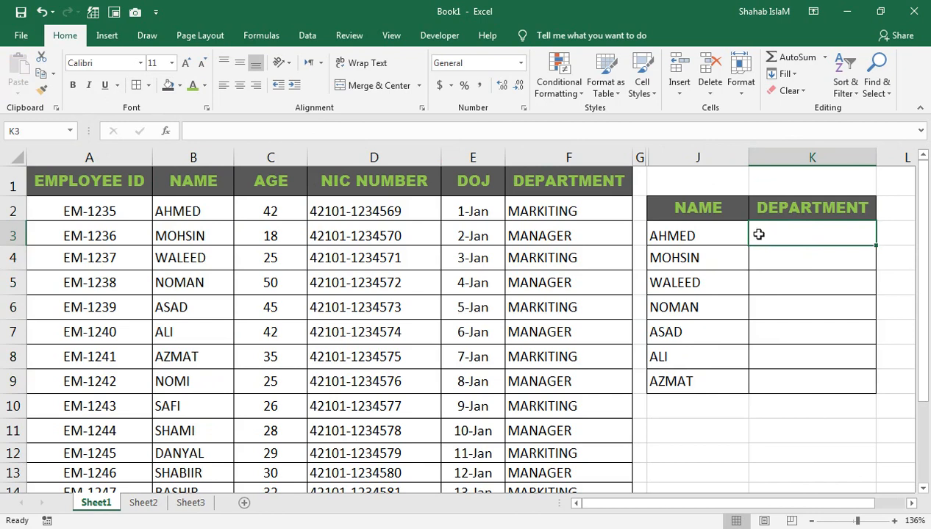
pyautogui.write('=VL')
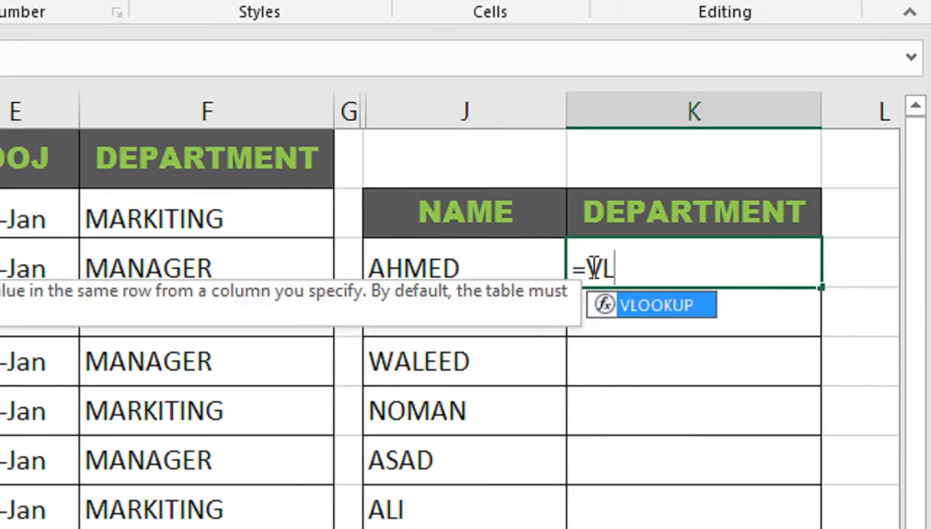
pyautogui.press('Tab')
pyautogui.moveTo(503, 265); pyautogui.dragTo(456, 416)
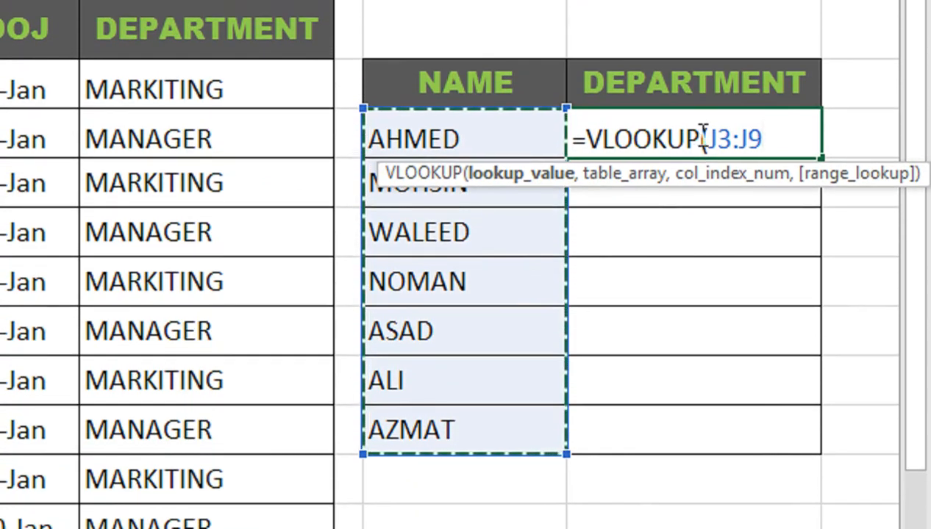
pyautogui.write(',')
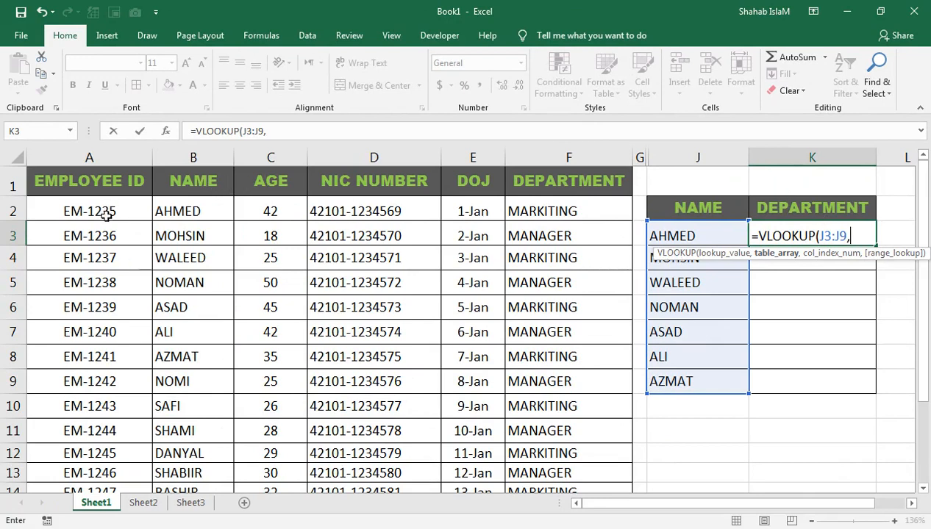
pyautogui.moveTo(191, 183); pyautogui.dragTo(541, 471)
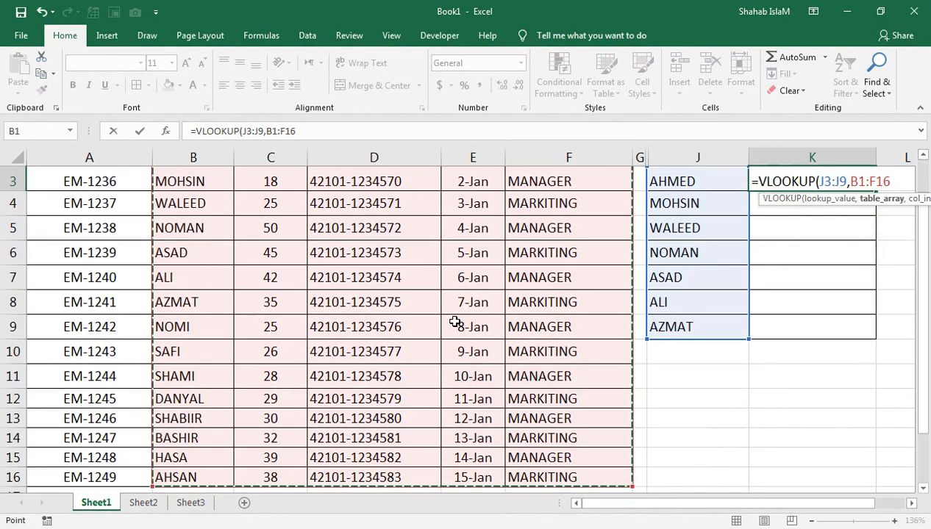
pyautogui.scroll(1, 921, 156)
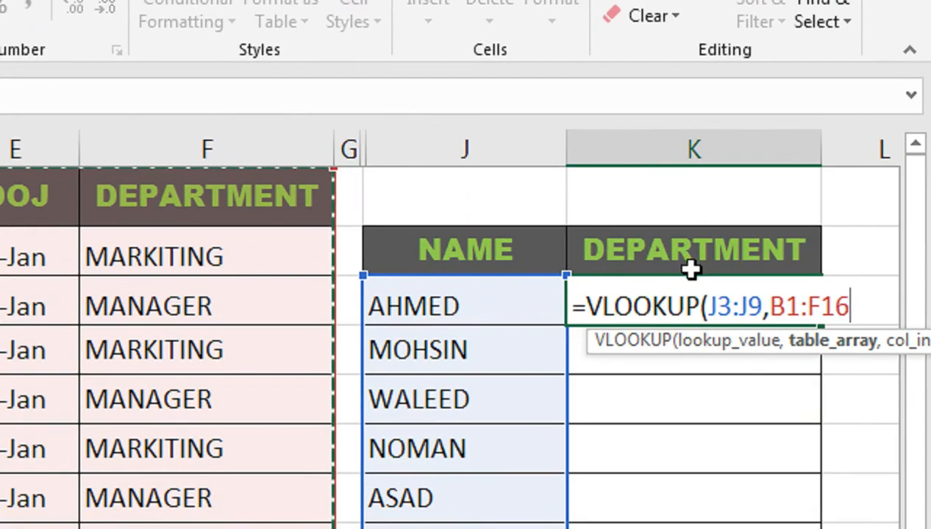
pyautogui.write(',5,')
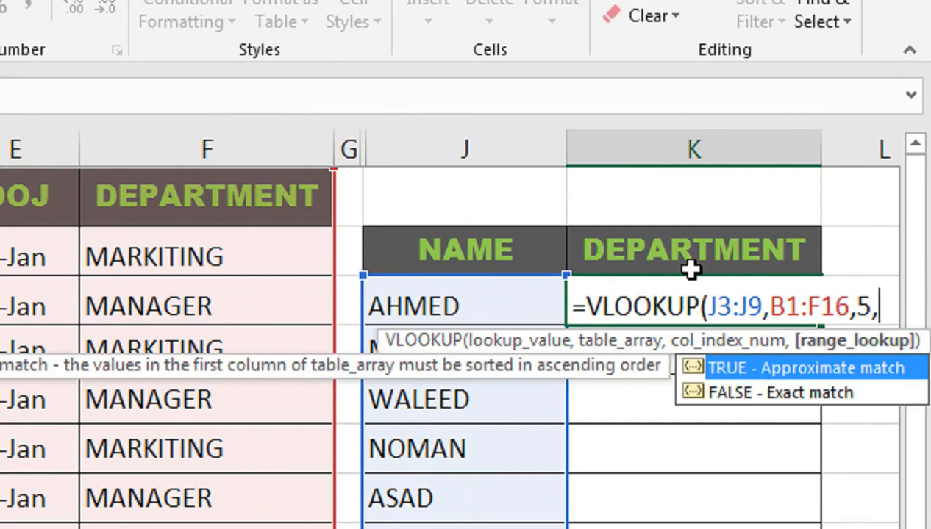
pyautogui.press('Down')
pyautogui.press('Tab')
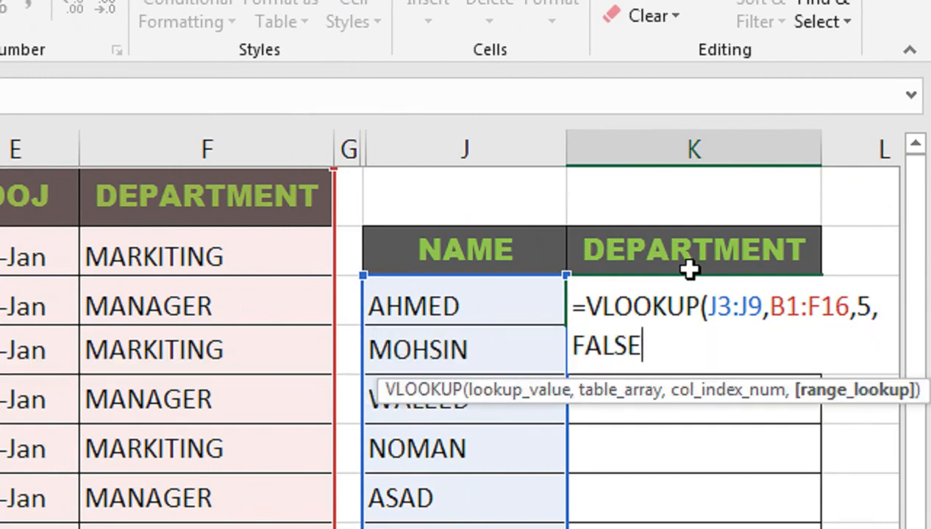
pyautogui.write(')')
pyautogui.hotkey('ctrl', 'Return')
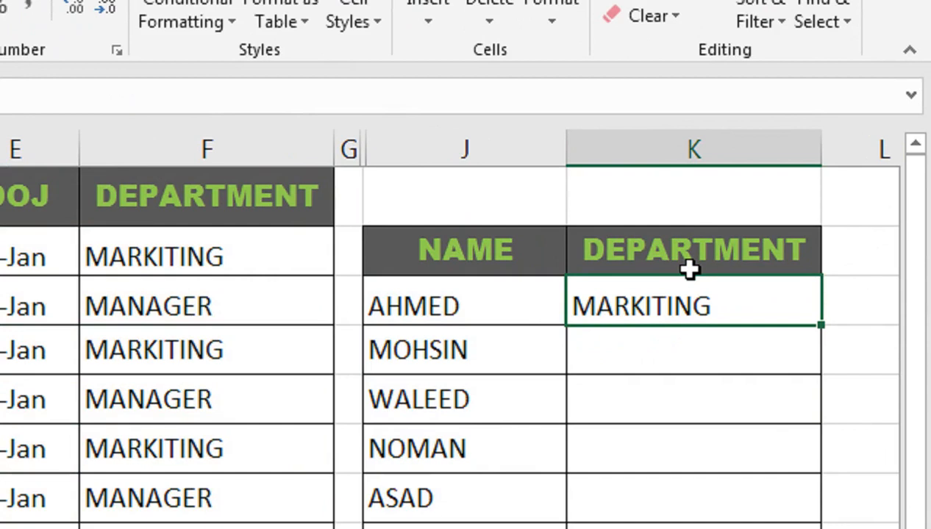
# Fill the VLOOKUP formula from K3 through K9 so every listed name gets a department.
pyautogui.press('Down')
pyautogui.press('Down')
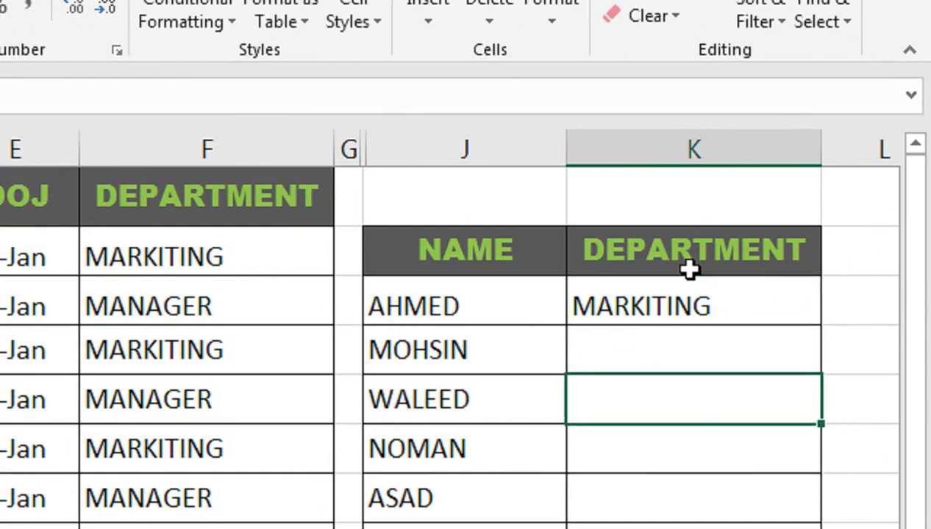
pyautogui.press('Up')
pyautogui.press('Up')
pyautogui.hotkey('shift', 'Down')
pyautogui.hotkey('shift', 'Down')
pyautogui.hotkey('shift', 'Down')
pyautogui.hotkey('shift', 'Down')
pyautogui.hotkey('shift', 'Down')
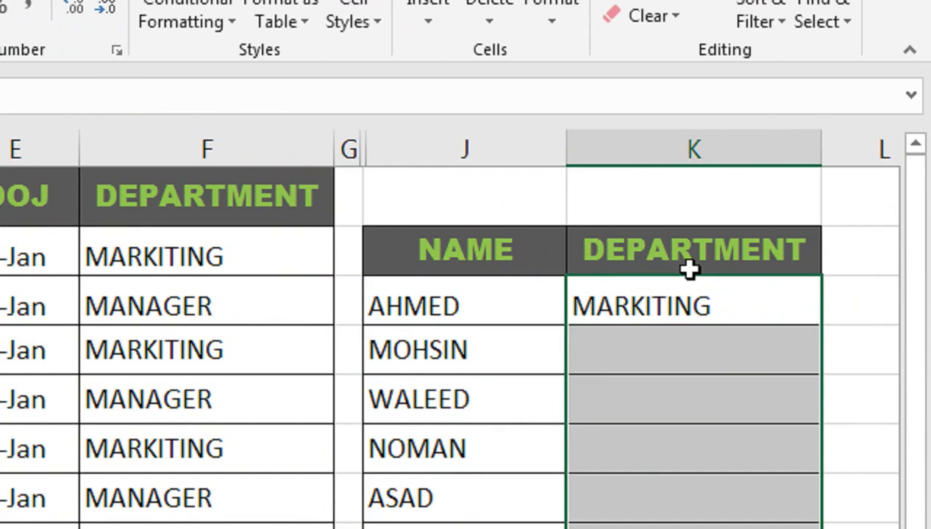
pyautogui.press('F2')
pyautogui.hotkey('ctrl', 'Return')
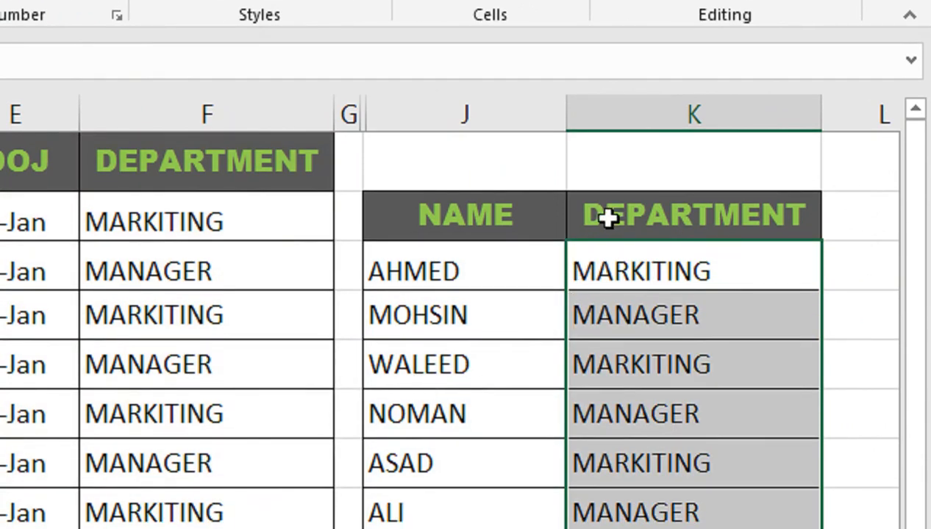
pyautogui.click(609, 252)
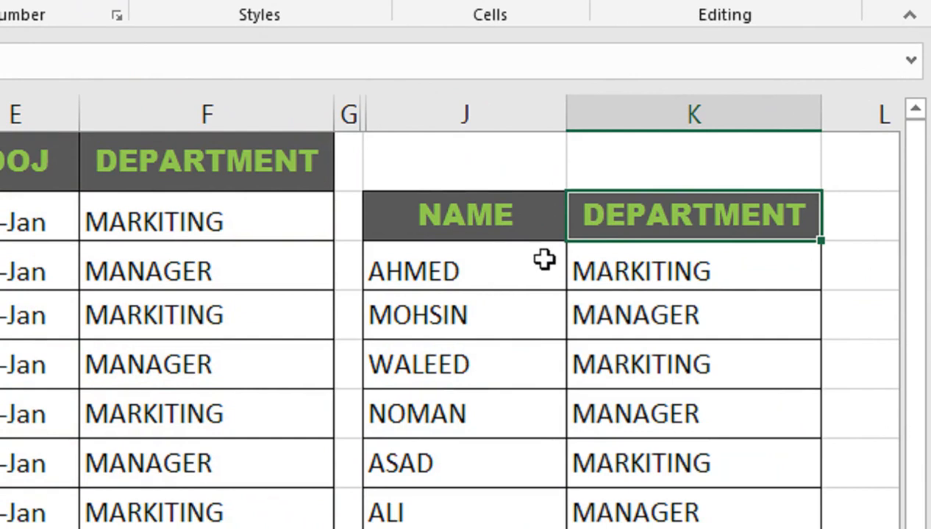
pyautogui.click(615, 280)
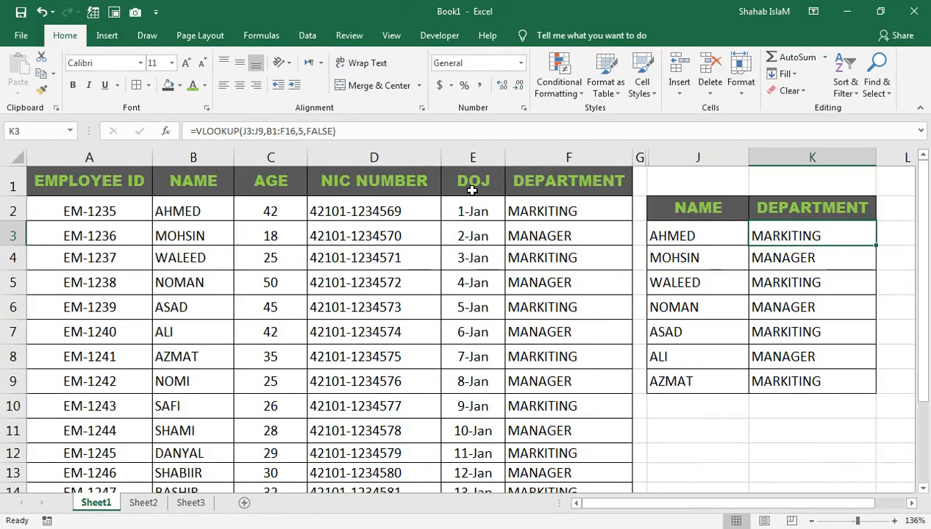
# Replace the DEPARTMENT header in K2 with a copy of the DOJ header from E1.
pyautogui.click(471, 190)
pyautogui.hotkey('ctrl', 'c')
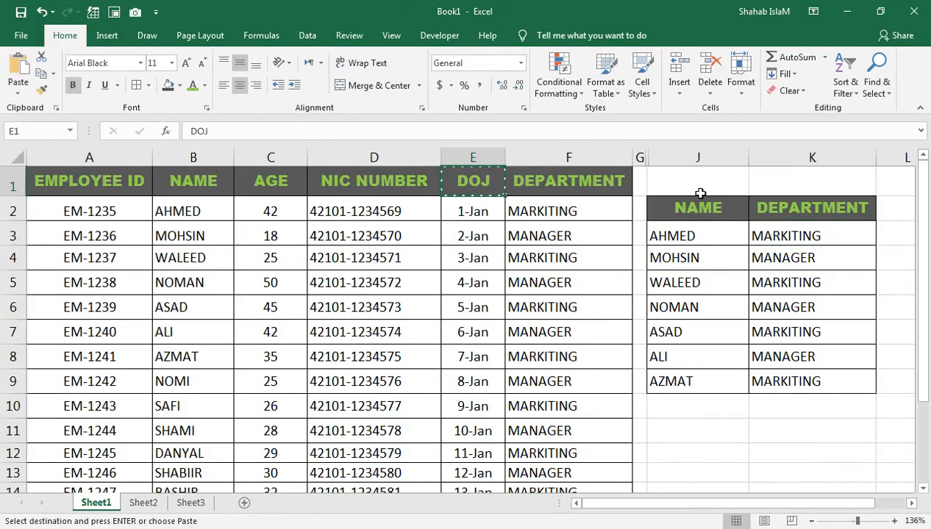
pyautogui.click(789, 213)
pyautogui.hotkey('ctrl', 'v')
# Replace the column index 5 in K3's VLOOKUP formula with MATCH(K2,B1:F1,0) so it follows the header in K2.
pyautogui.doubleClick(823, 237)
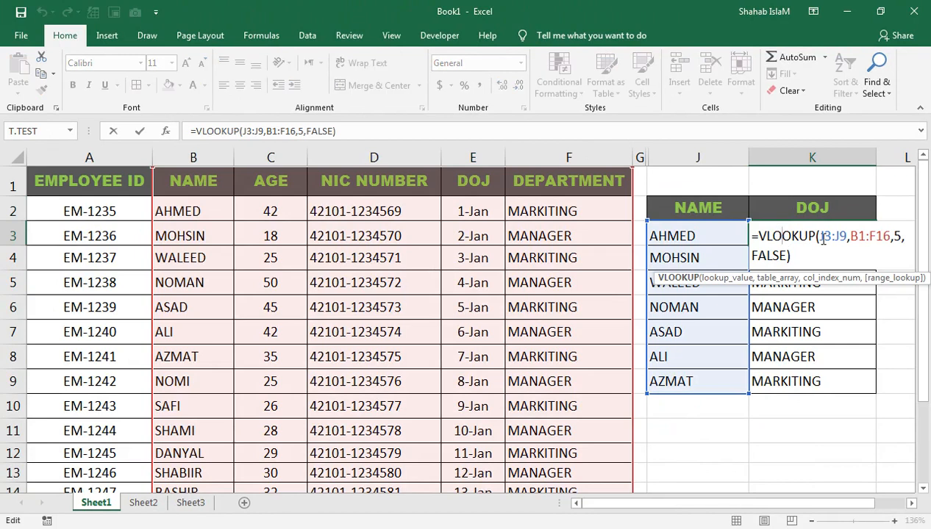
pyautogui.click(896, 237)
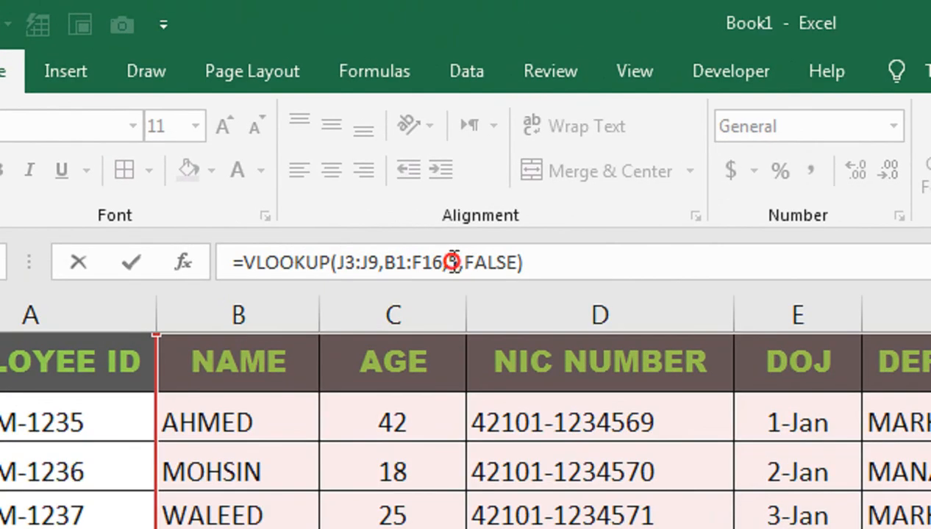
pyautogui.doubleClick(455, 263)
pyautogui.write('MAT')
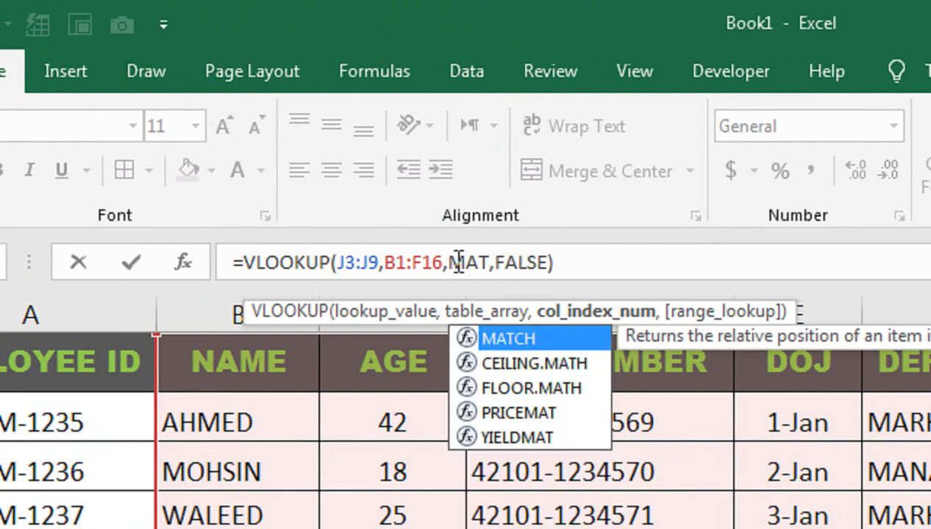
pyautogui.press('Tab')
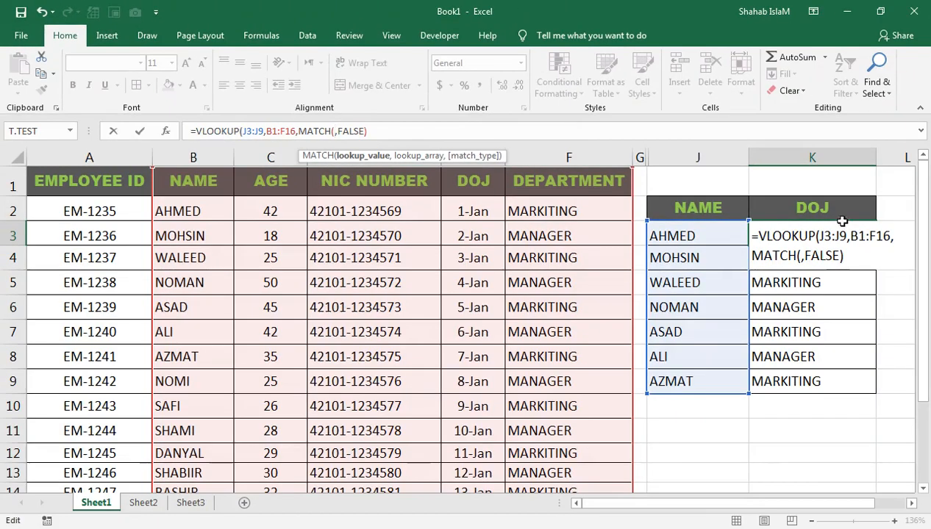
pyautogui.click(834, 211)
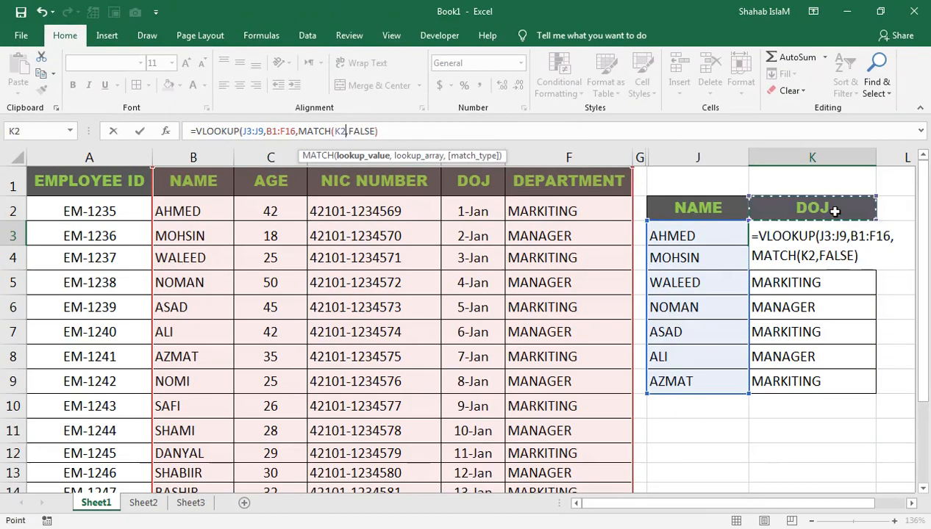
pyautogui.write(',')
pyautogui.moveTo(581, 181); pyautogui.dragTo(203, 171)
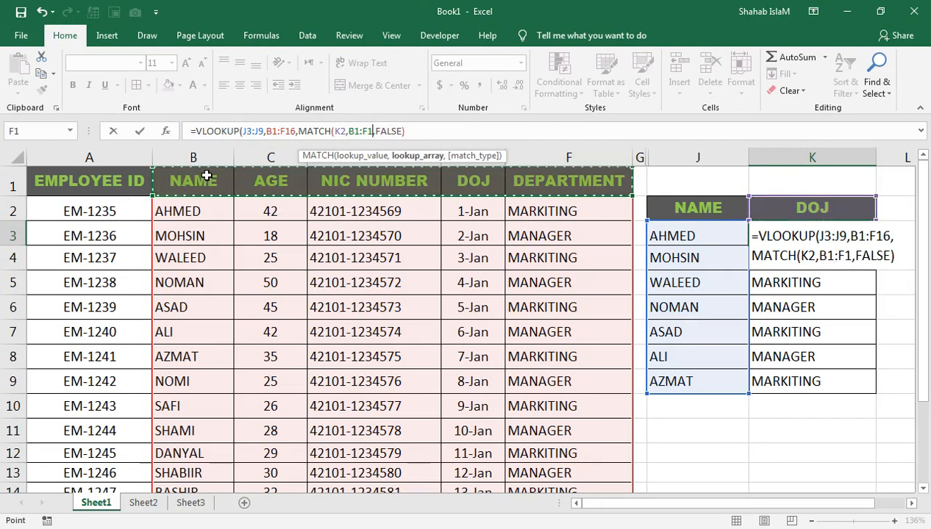
pyautogui.write(',')
pyautogui.press('Down')
pyautogui.press('Tab')
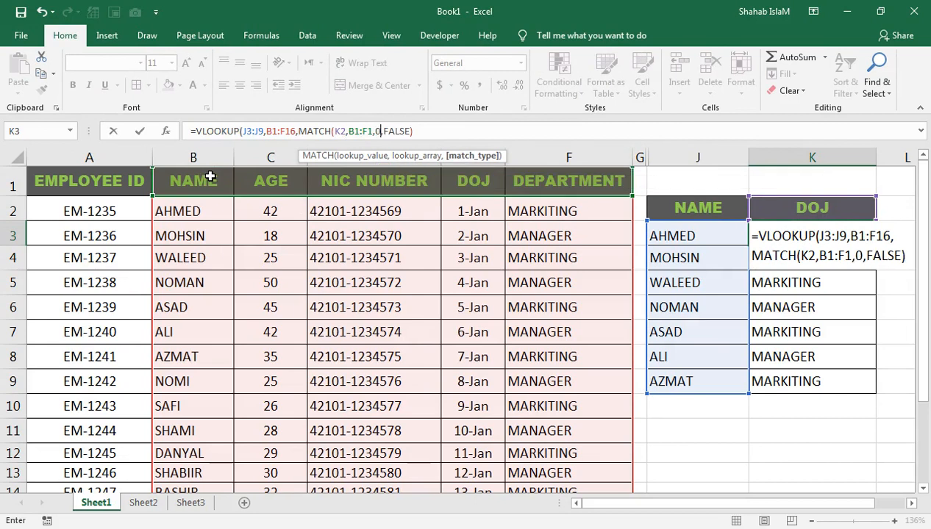
pyautogui.write(')')
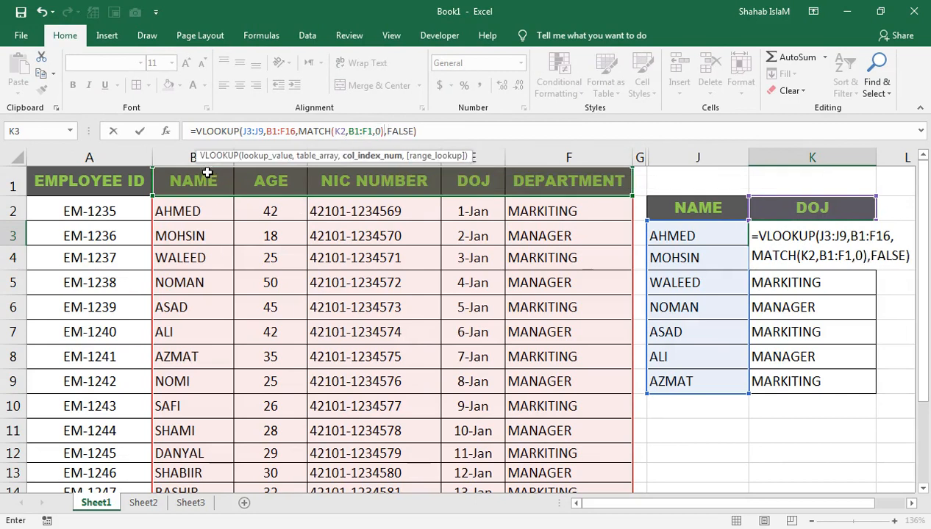
pyautogui.press('Return')
# Fill the VLOOKUP and MATCH formula from K3 down to K9 and format the range as day-month-year dates.
pyautogui.press('Up')
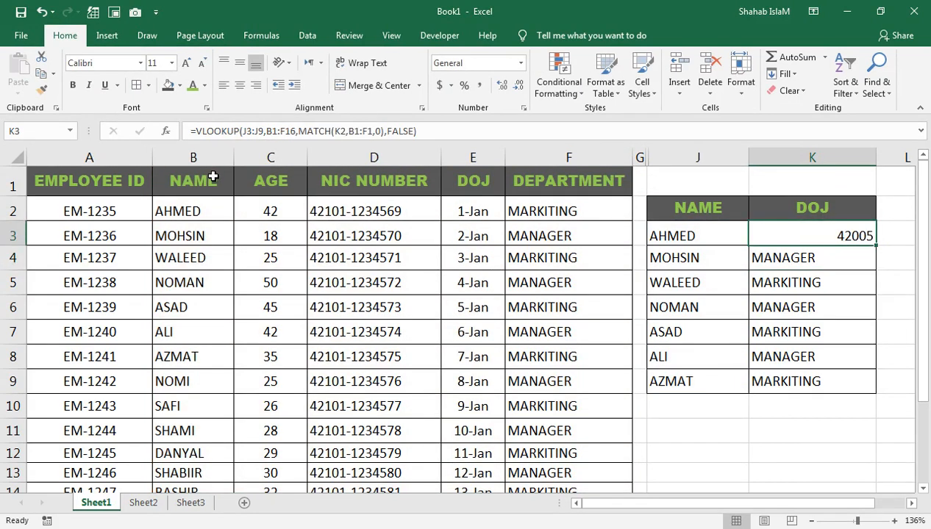
pyautogui.hotkey('shift', 'Down')
pyautogui.hotkey('shift', 'Down')
pyautogui.hotkey('shift', 'Down')
pyautogui.hotkey('shift', 'Down')
pyautogui.hotkey('shift', 'Down')
pyautogui.hotkey('shift', 'Down')
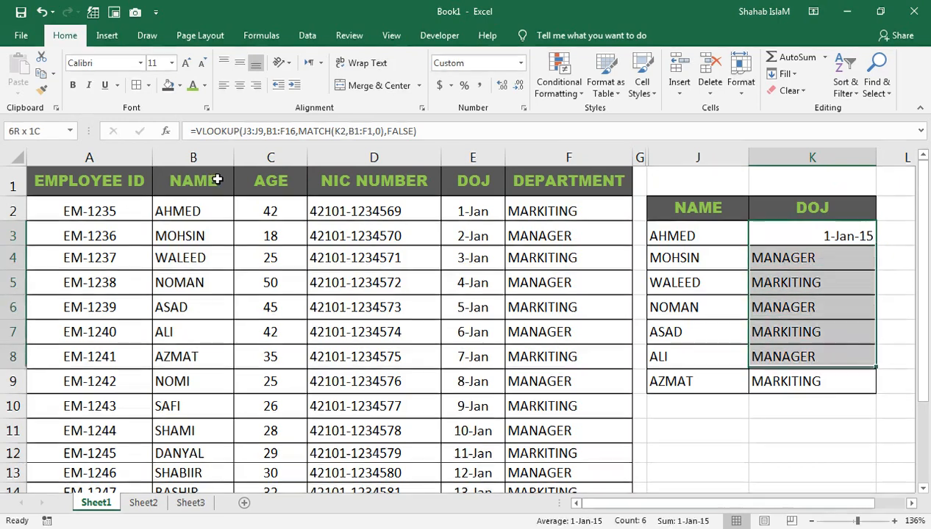
pyautogui.hotkey('ctrl', 'd')
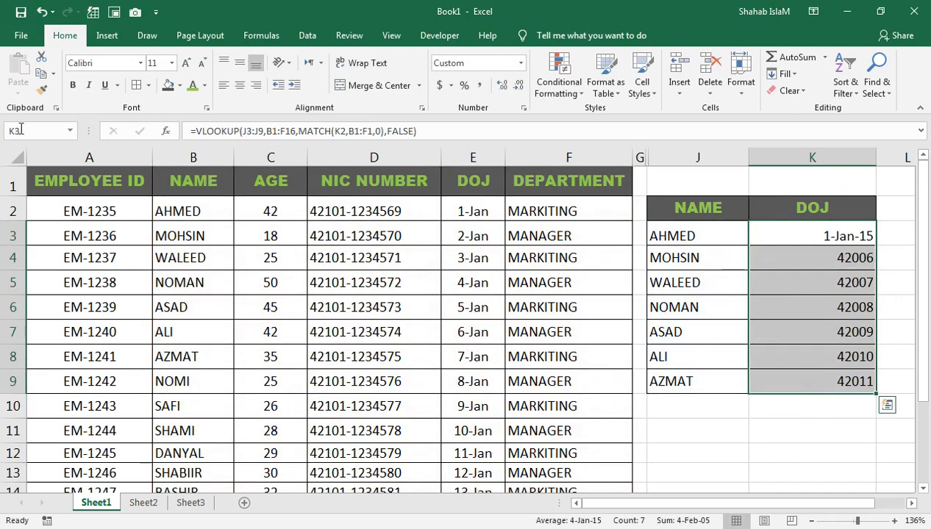
pyautogui.hotkey('ctrl', 'shift', '3')
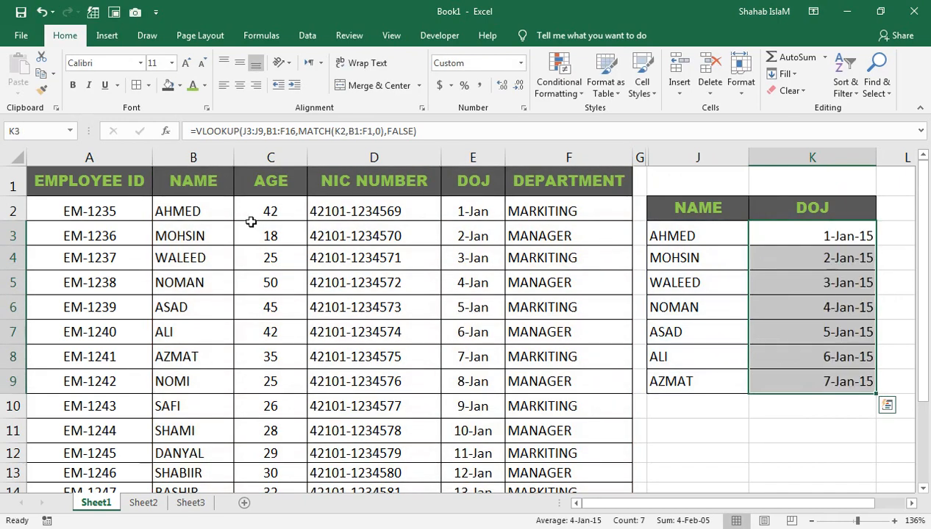
# Replace the DOJ header in K2 with a copy of the NIC NUMBER header from D1 and inspect the formula in K7.
pyautogui.click(828, 214)
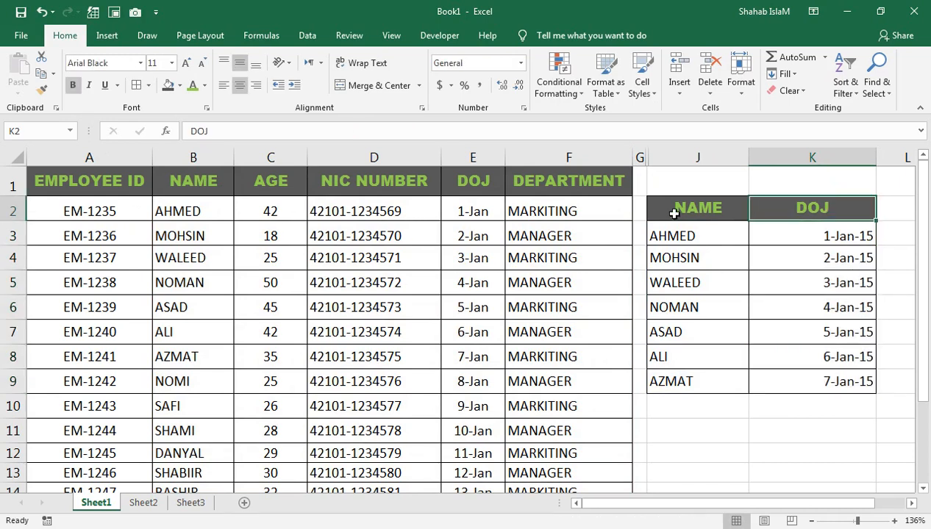
pyautogui.click(374, 173)
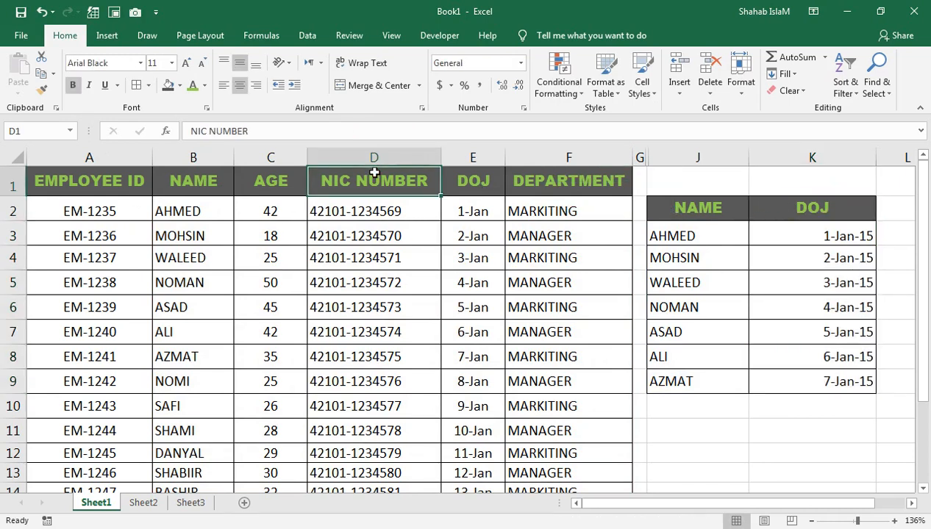
pyautogui.hotkey('ctrl', 'c')
pyautogui.click(798, 206)
pyautogui.hotkey('ctrl', 'v')
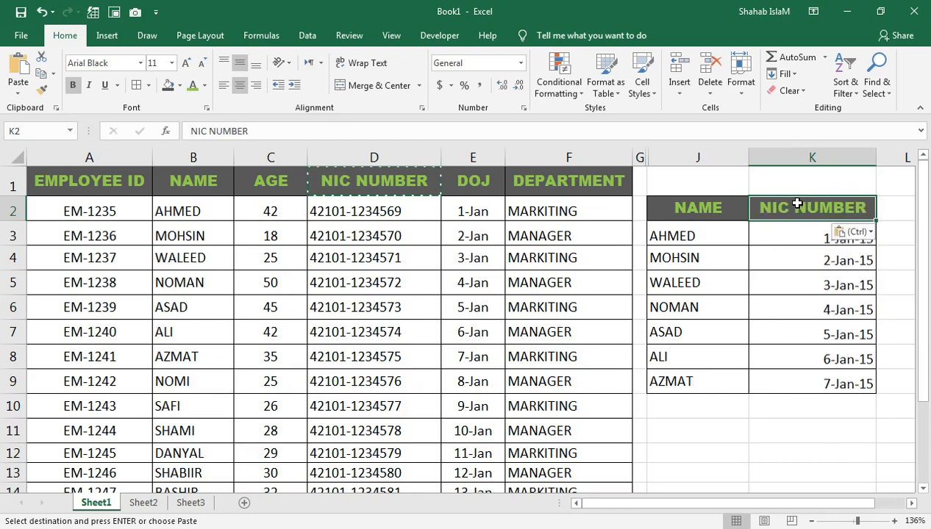
pyautogui.click(786, 328)
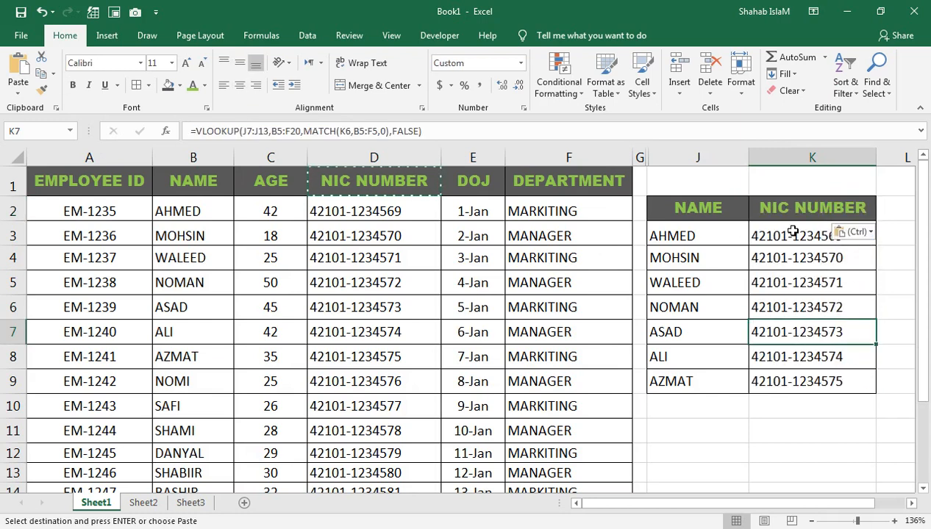